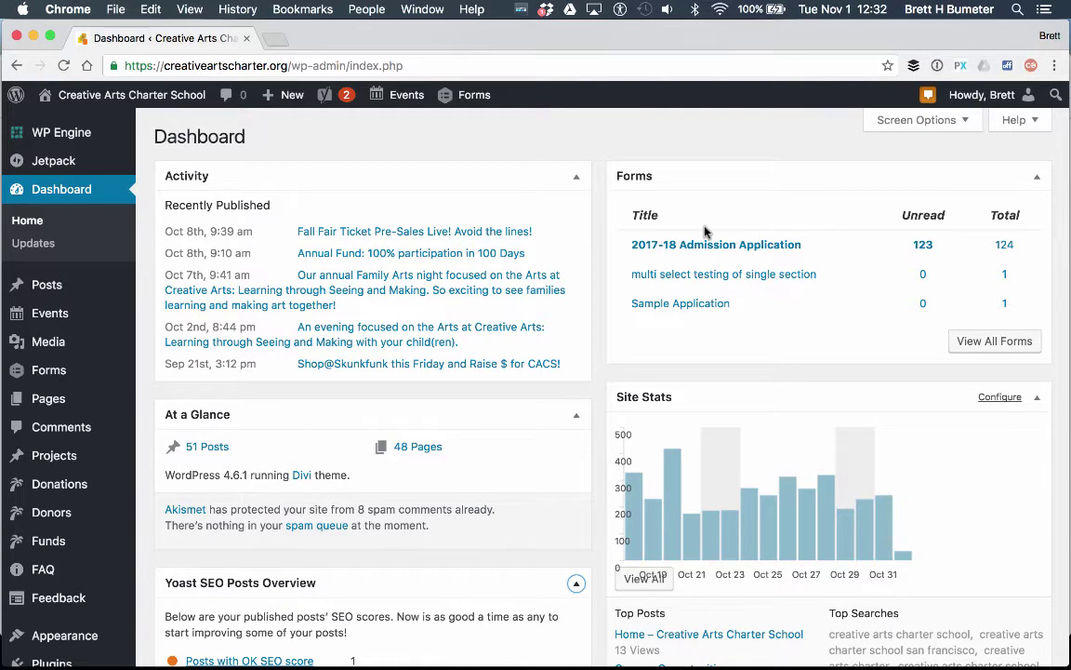
- Switch from Chrome to Apple Mail's 'Website customization' email thread
{"action": "key", "text": "super+Tab"}
{"action": "key", "text": "super+Tab"}
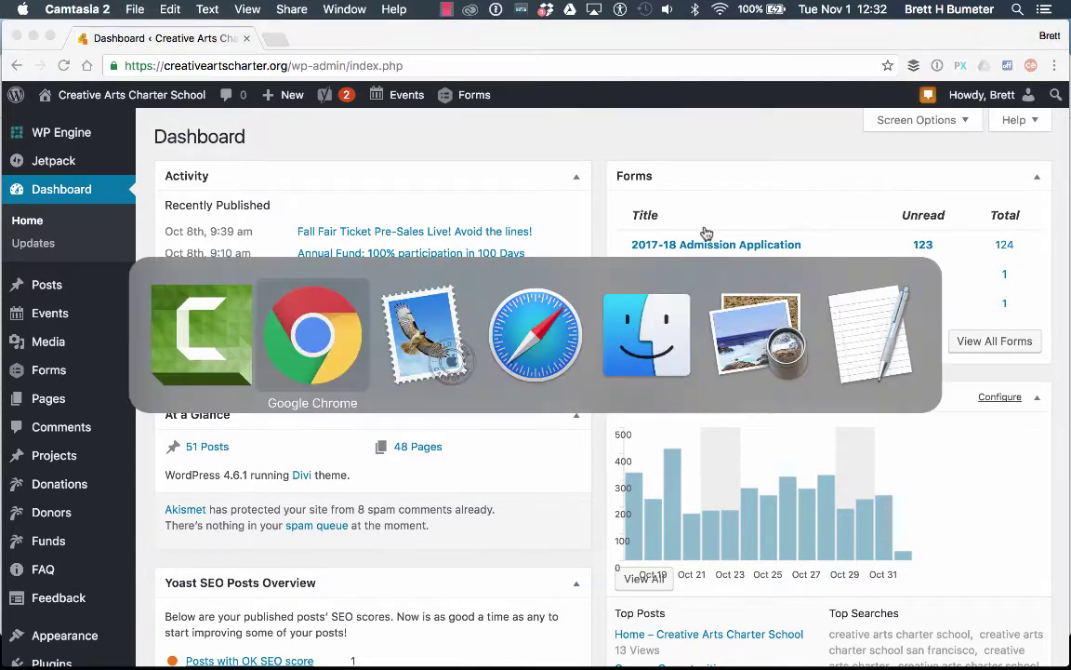
{"action": "key", "text": "super+Tab"}
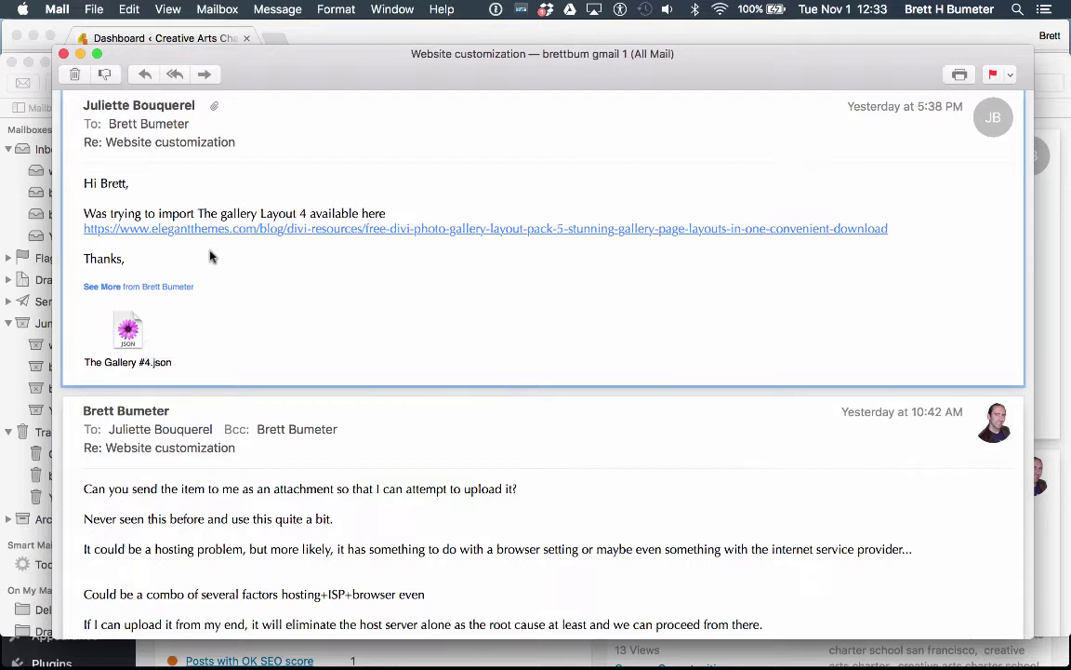
- Read the email carrying The Gallery #4.json, then return to the WordPress dashboard in Chrome
{"action": "key", "text": "super+Tab"}
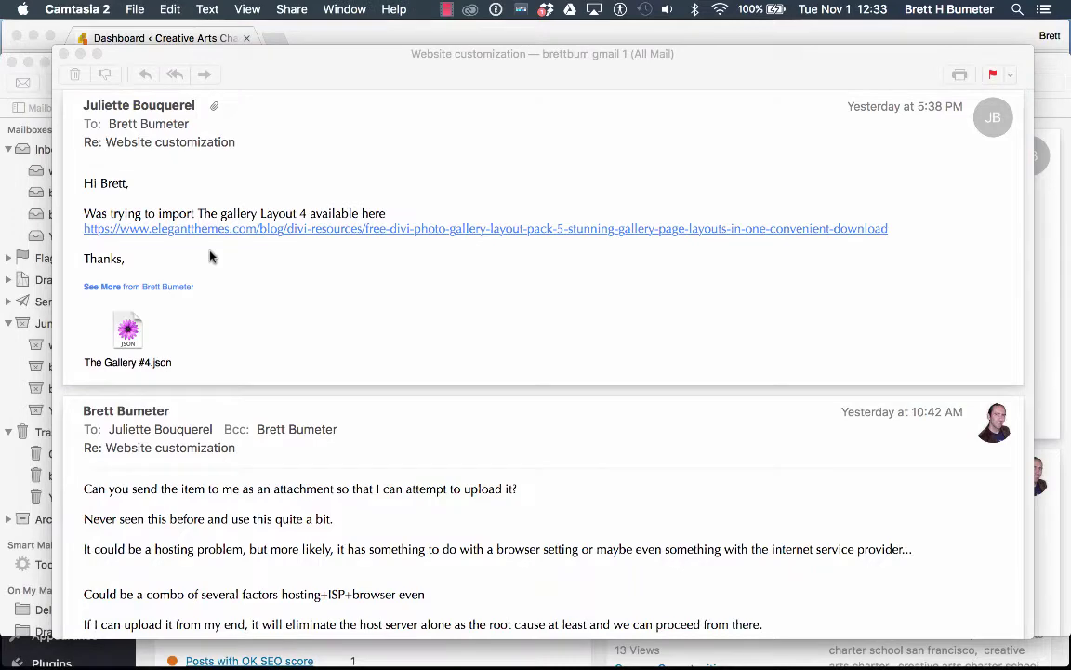
{"action": "key", "text": "super+Tab"}
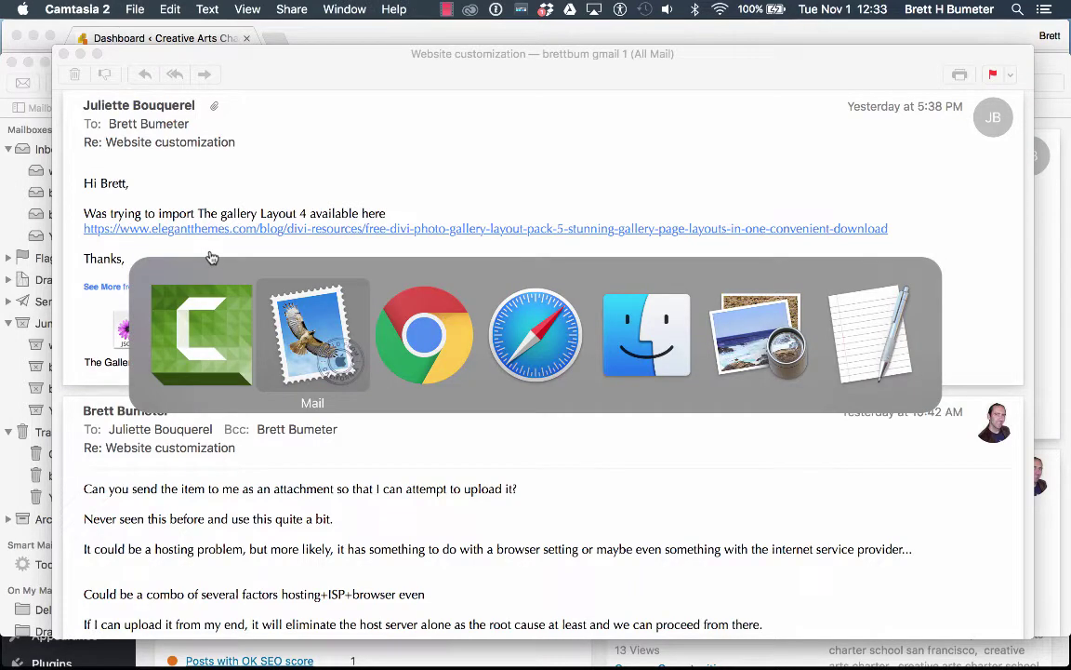
{"action": "key", "text": "super+Tab"}
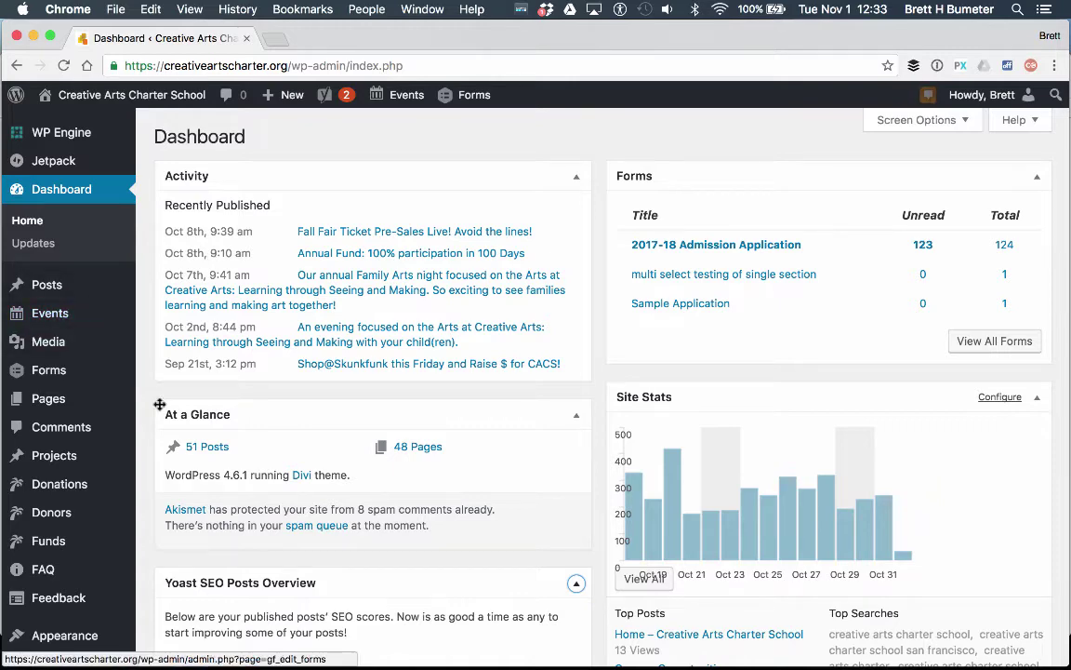
- Scroll the dashboard and reveal the Divi sidebar flyout listing Divi Library
{"action": "scroll", "coordinate": [137, 420], "scroll_direction": "down", "scroll_amount": 10}
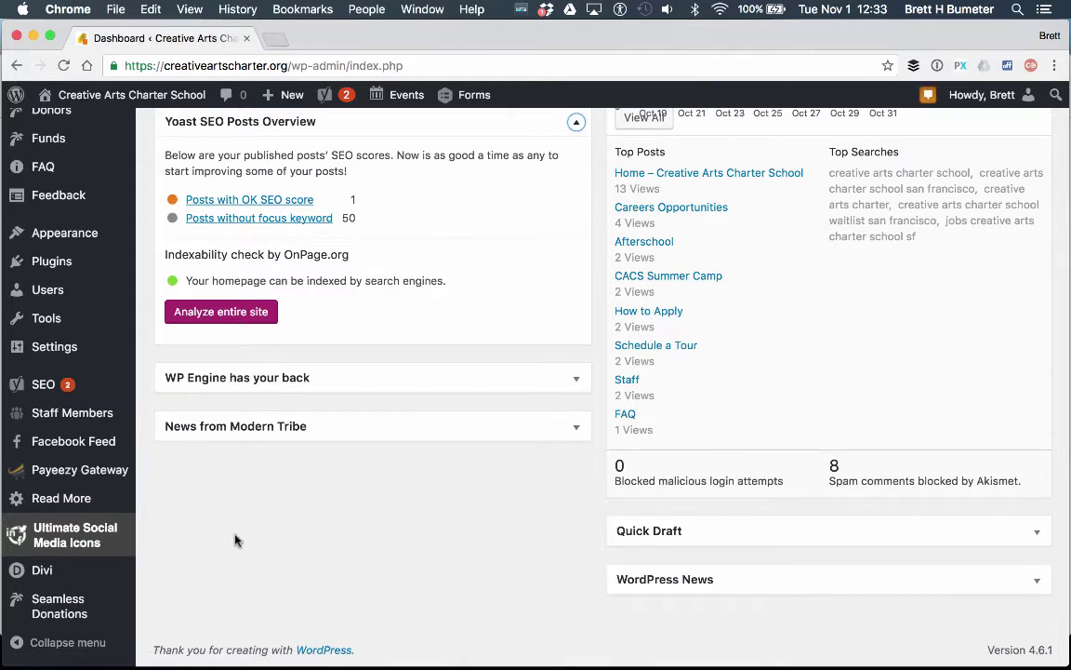
{"action": "mouse_move", "coordinate": [116, 574]}
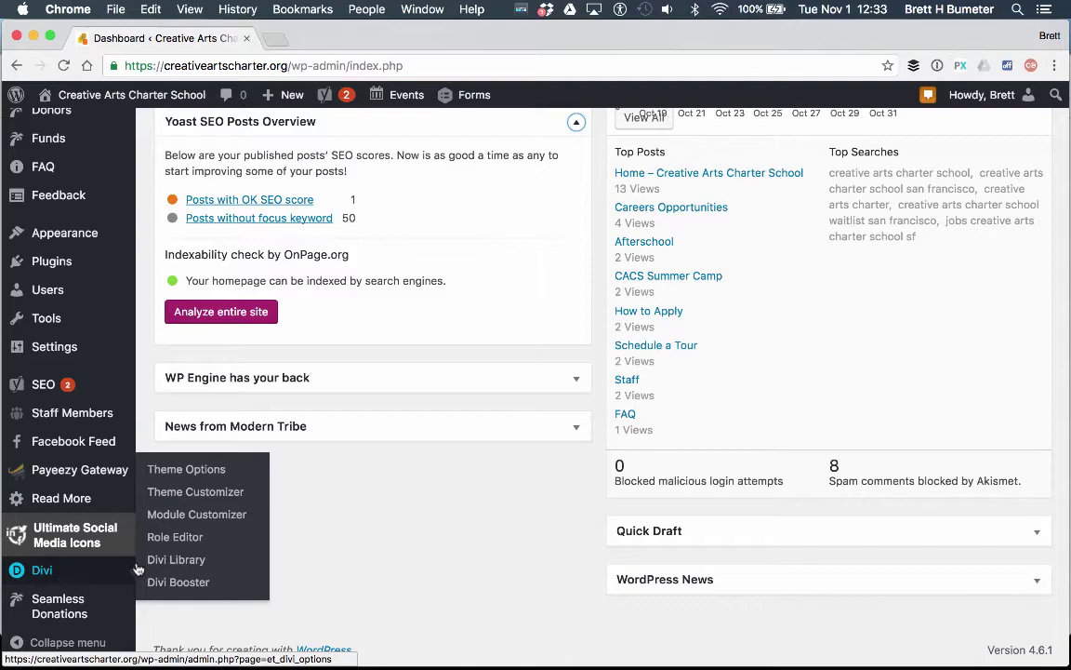
{"action": "scroll", "coordinate": [67, 330], "scroll_direction": "up", "scroll_amount": 10}
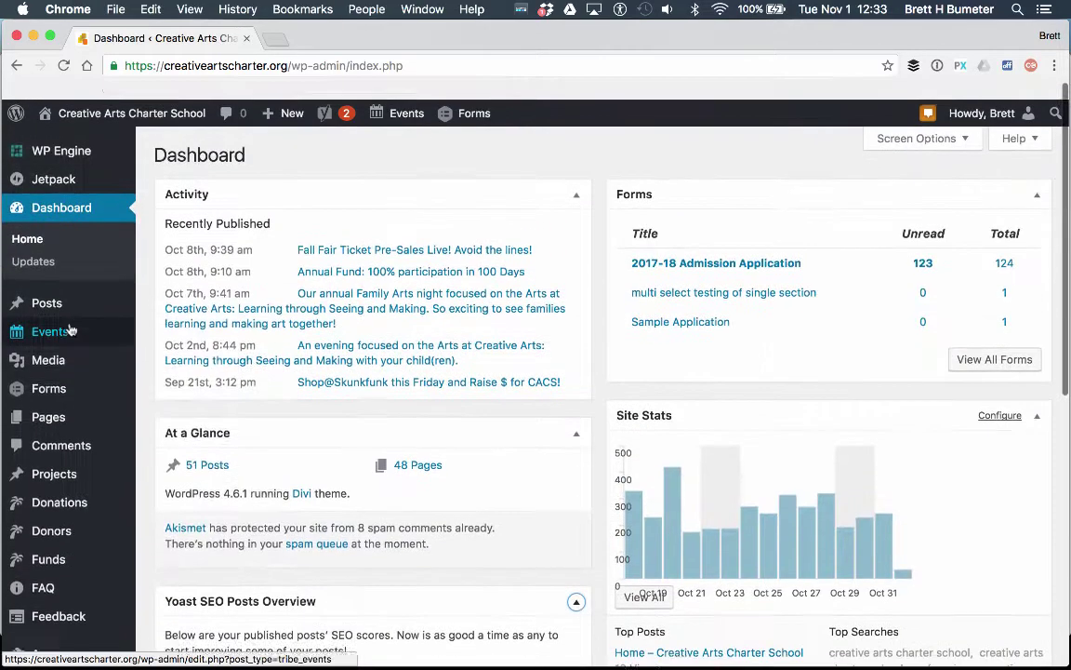
{"action": "mouse_move", "coordinate": [118, 99]}
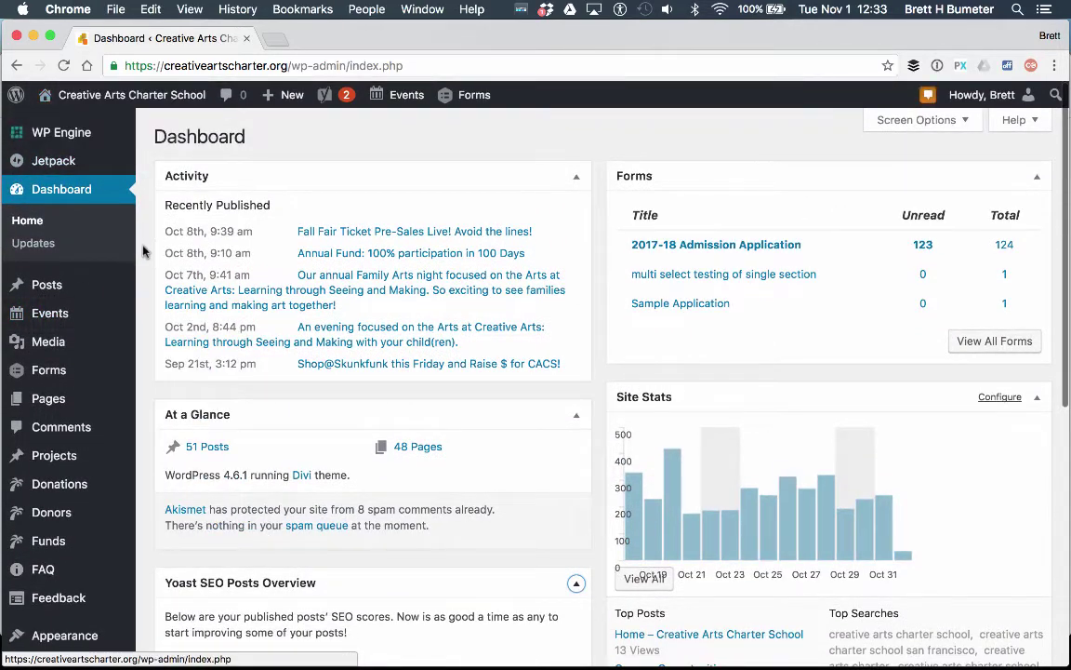
{"action": "scroll", "coordinate": [84, 264], "scroll_direction": "down", "scroll_amount": 2}
{"action": "scroll", "coordinate": [84, 265], "scroll_direction": "down", "scroll_amount": 10}
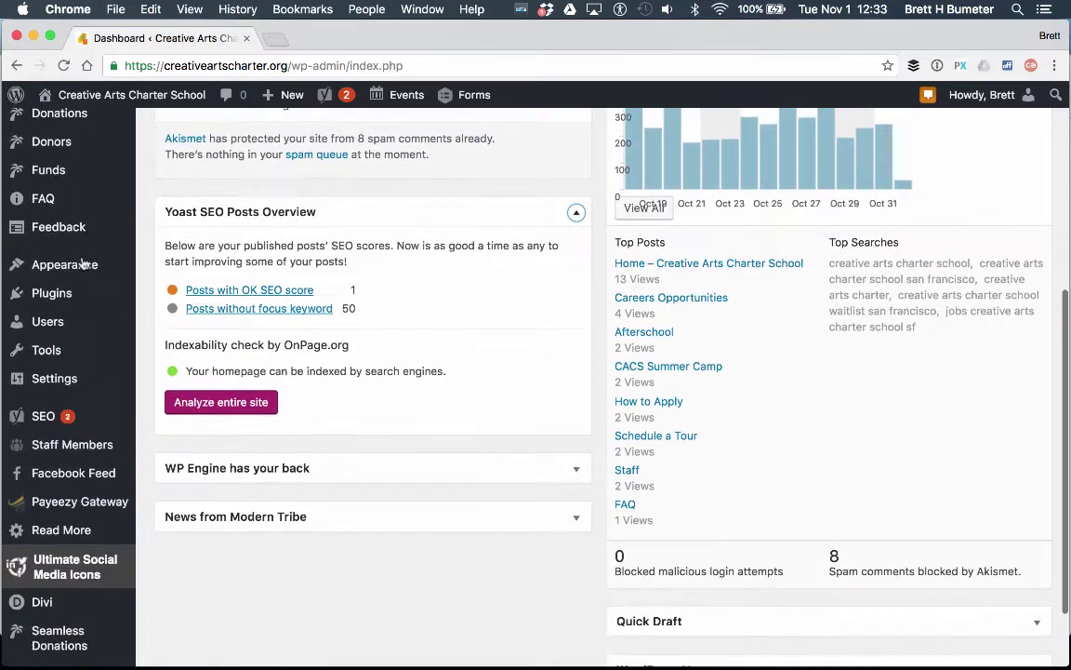
{"action": "mouse_move", "coordinate": [73, 577]}
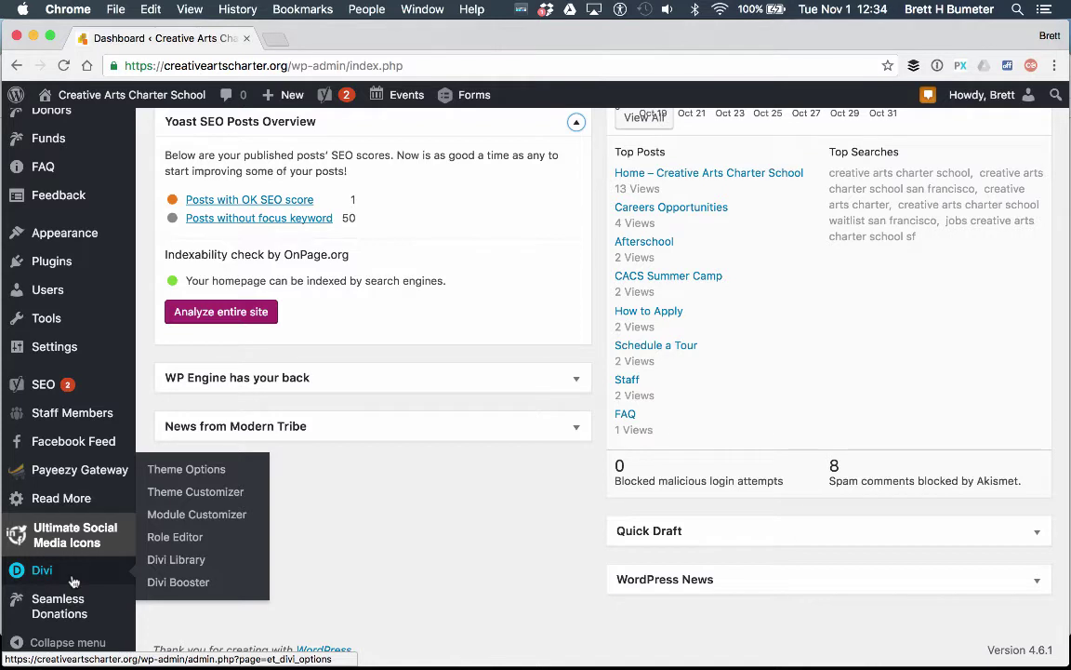
- Open the Divi Library and scroll through its 18 layouts, like Gallery and Footer Final Aug
{"action": "left_click", "coordinate": [197, 562]}
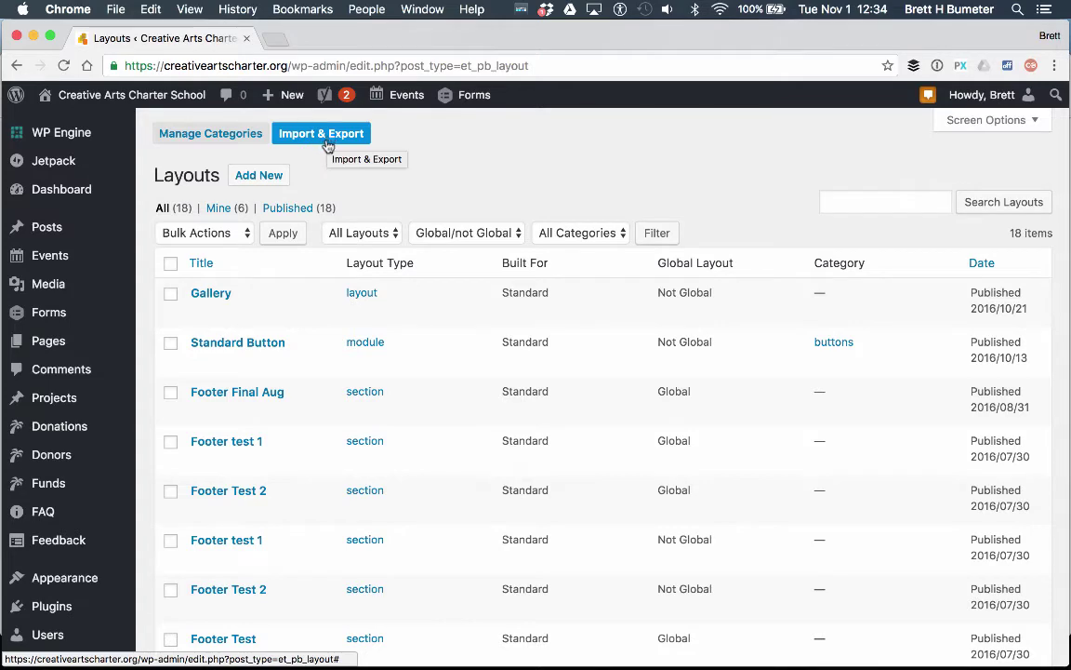
{"action": "scroll", "coordinate": [508, 433], "scroll_direction": "down", "scroll_amount": 10}
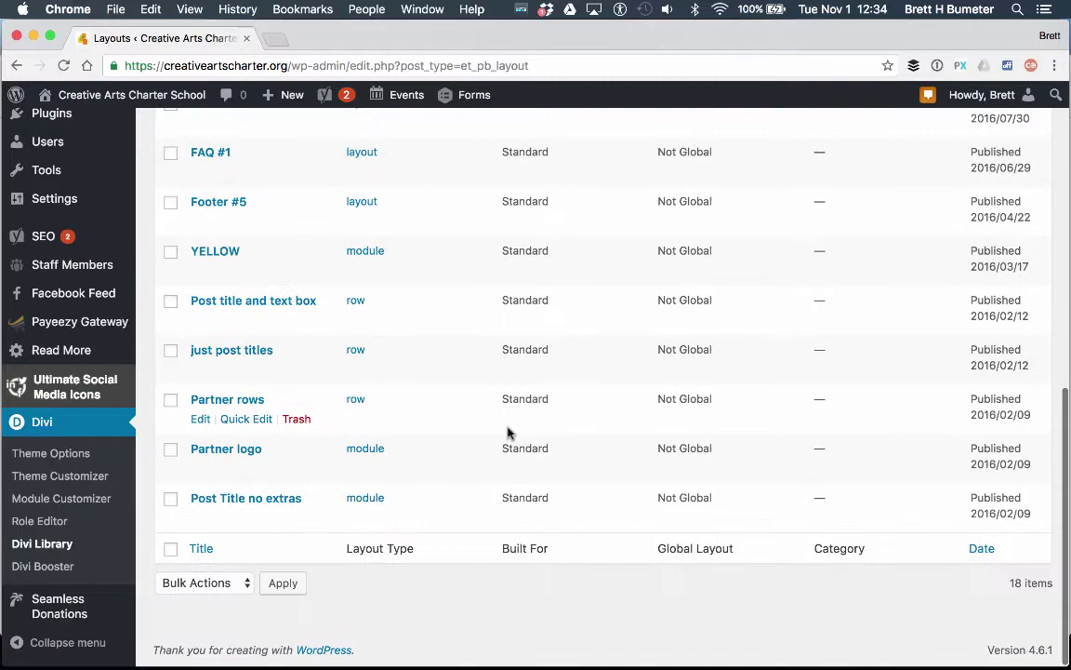
{"action": "scroll", "coordinate": [507, 432], "scroll_direction": "up", "scroll_amount": 10}
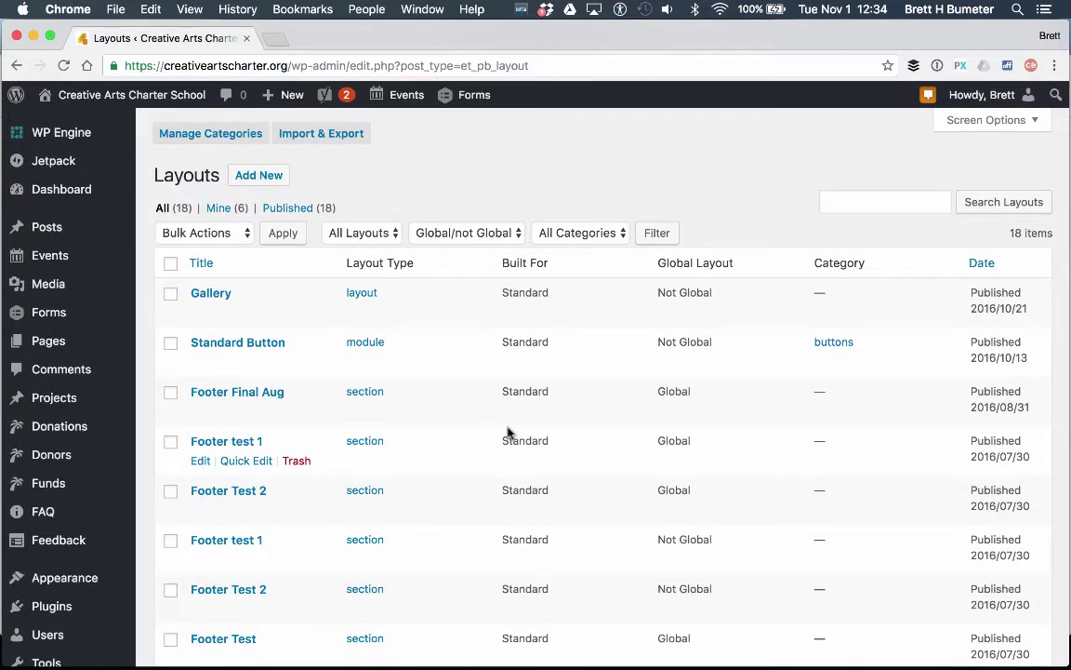
{"action": "scroll", "coordinate": [508, 432], "scroll_direction": "down", "scroll_amount": 3}
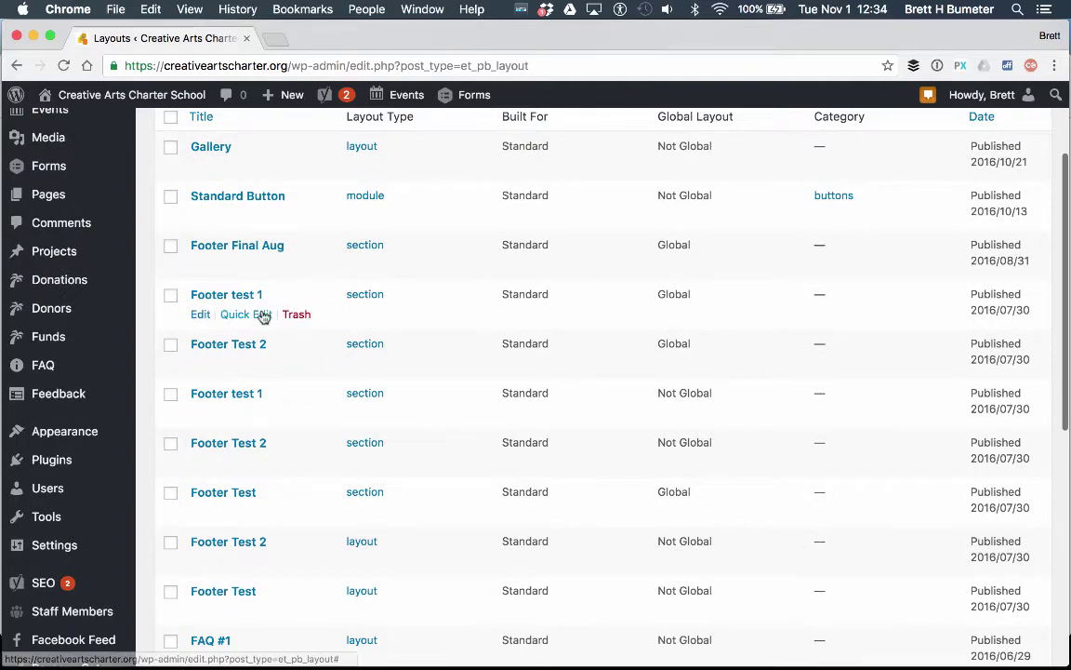
{"action": "scroll", "coordinate": [298, 309], "scroll_direction": "down", "scroll_amount": 3}
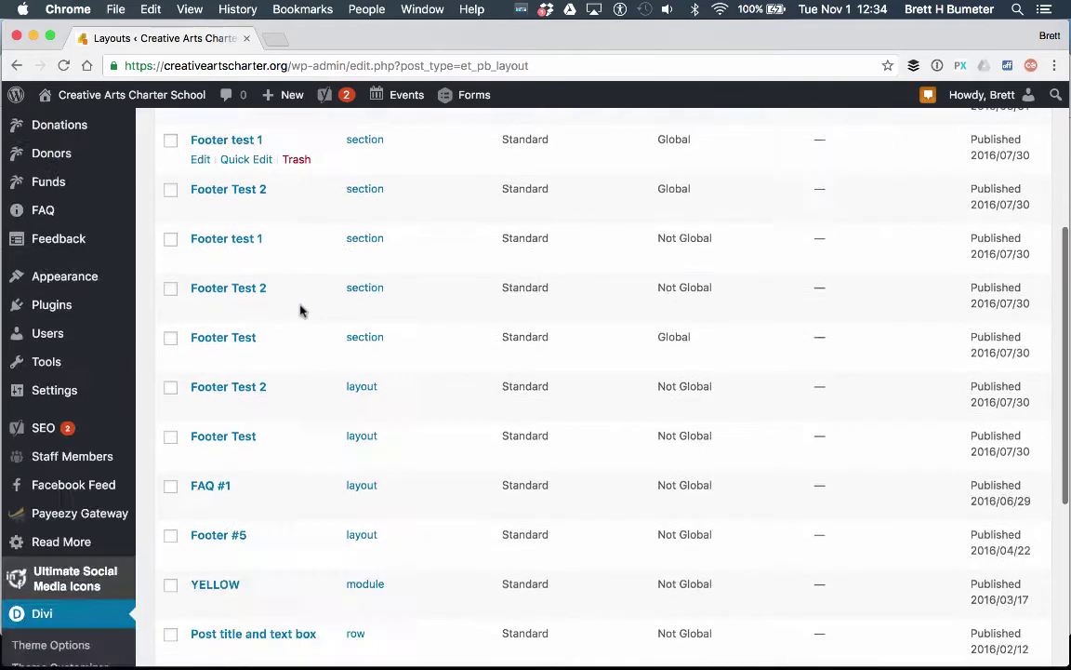
{"action": "scroll", "coordinate": [299, 310], "scroll_direction": "down", "scroll_amount": 2}
{"action": "scroll", "coordinate": [300, 310], "scroll_direction": "down", "scroll_amount": 3}
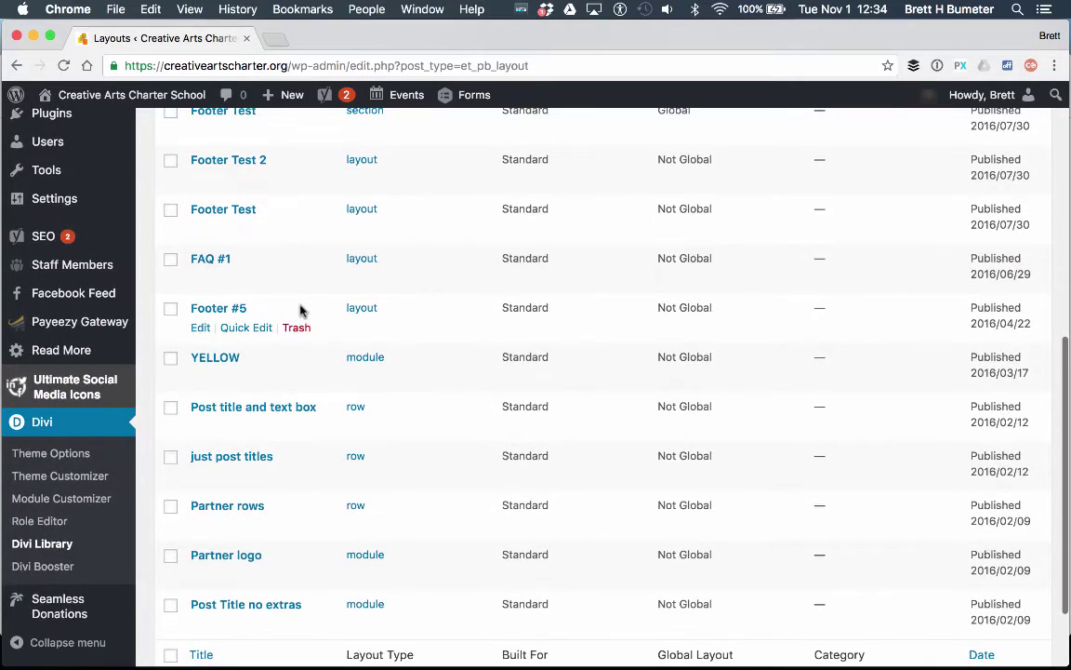
{"action": "scroll", "coordinate": [300, 309], "scroll_direction": "up", "scroll_amount": 10}
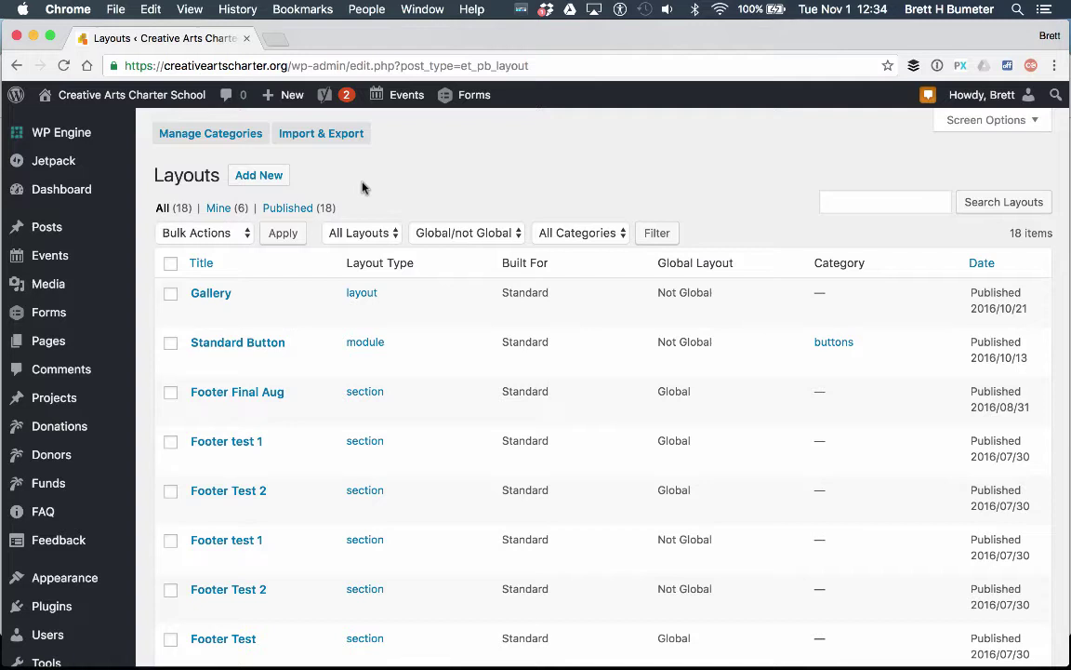
- Try the Import & Export window, close it, and reload the Divi Library layouts list
{"action": "left_click", "coordinate": [320, 135]}
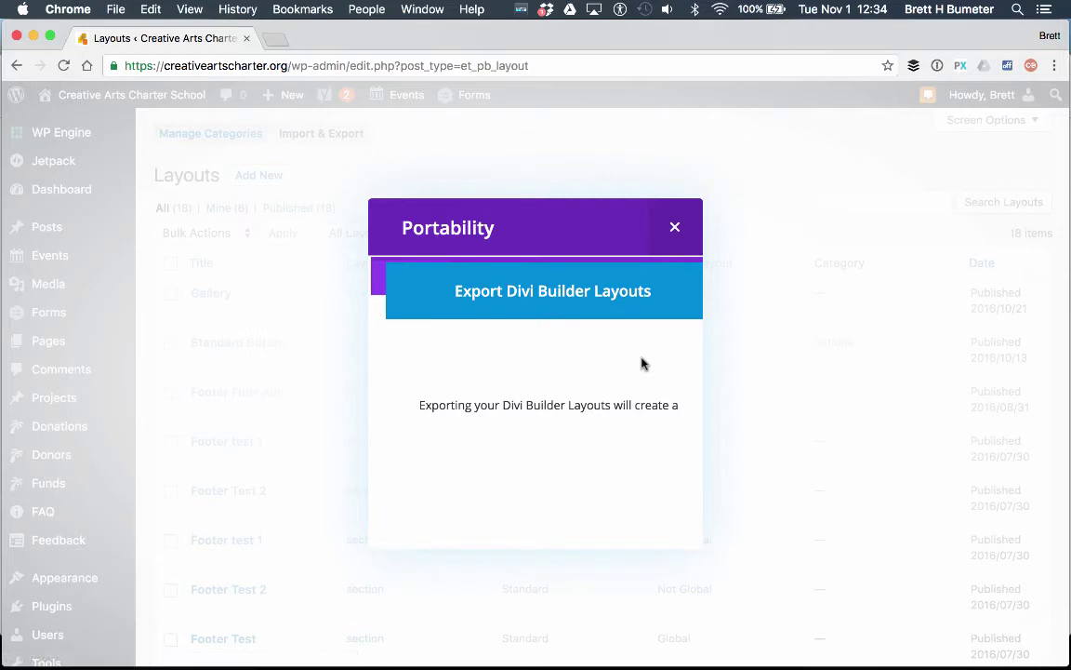
{"action": "left_click", "coordinate": [676, 226]}
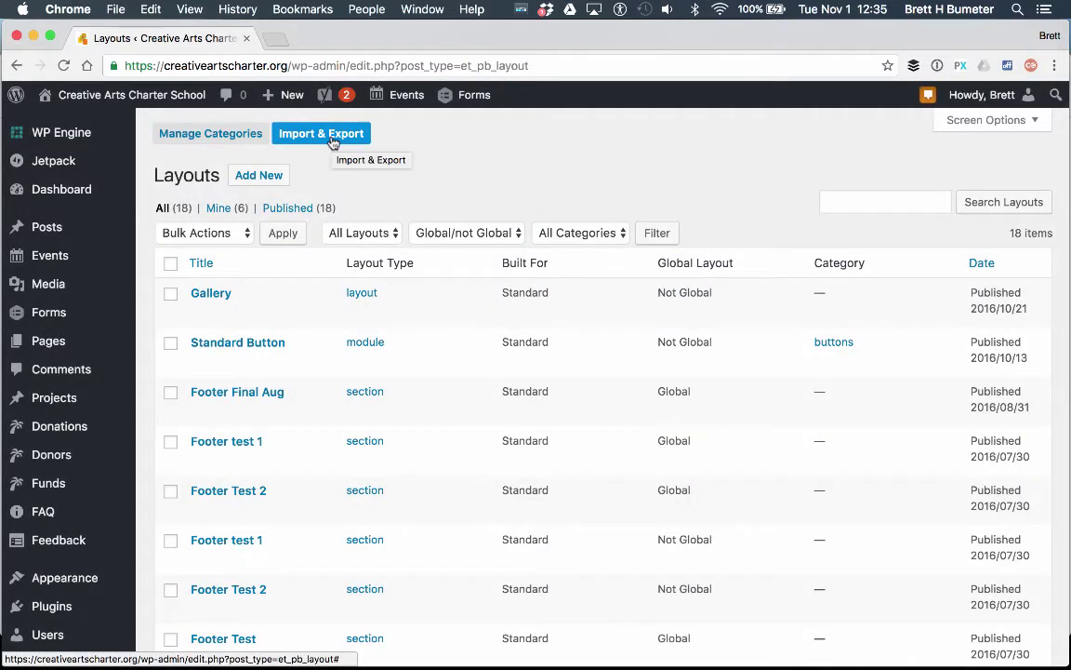
{"action": "scroll", "coordinate": [400, 179], "scroll_direction": "down", "scroll_amount": 5}
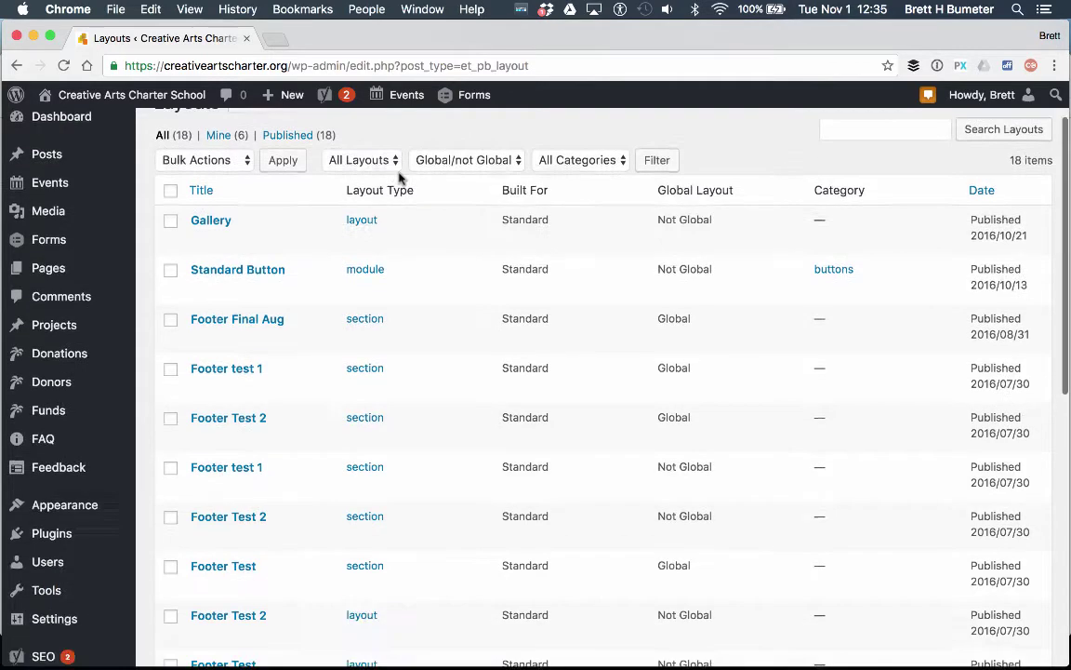
{"action": "scroll", "coordinate": [400, 179], "scroll_direction": "down", "scroll_amount": 5}
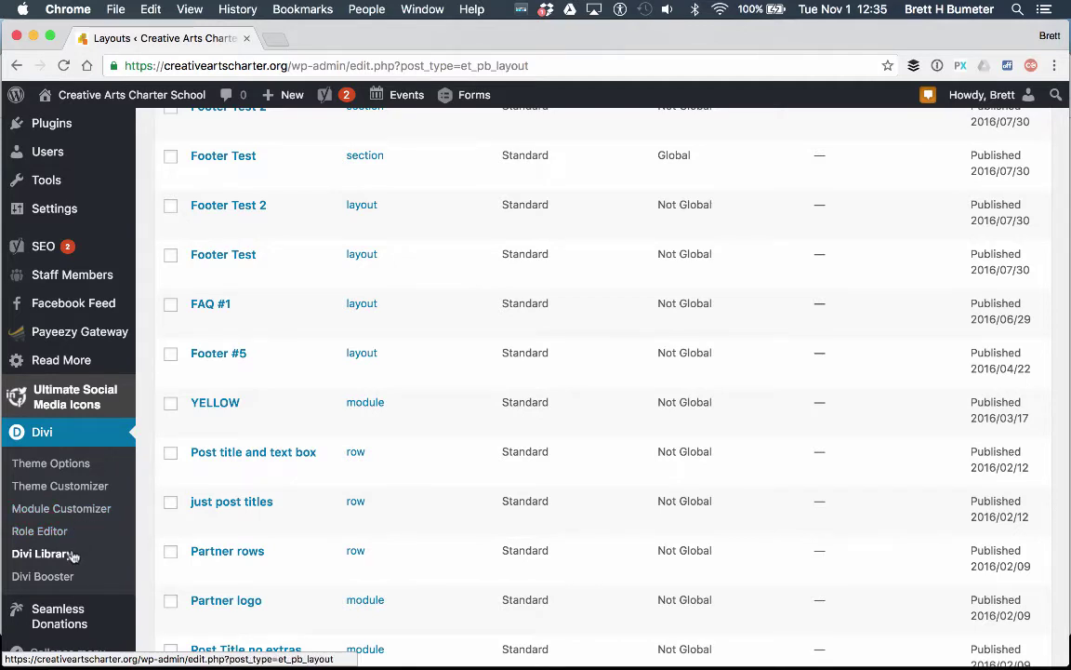
{"action": "left_click", "coordinate": [51, 553]}
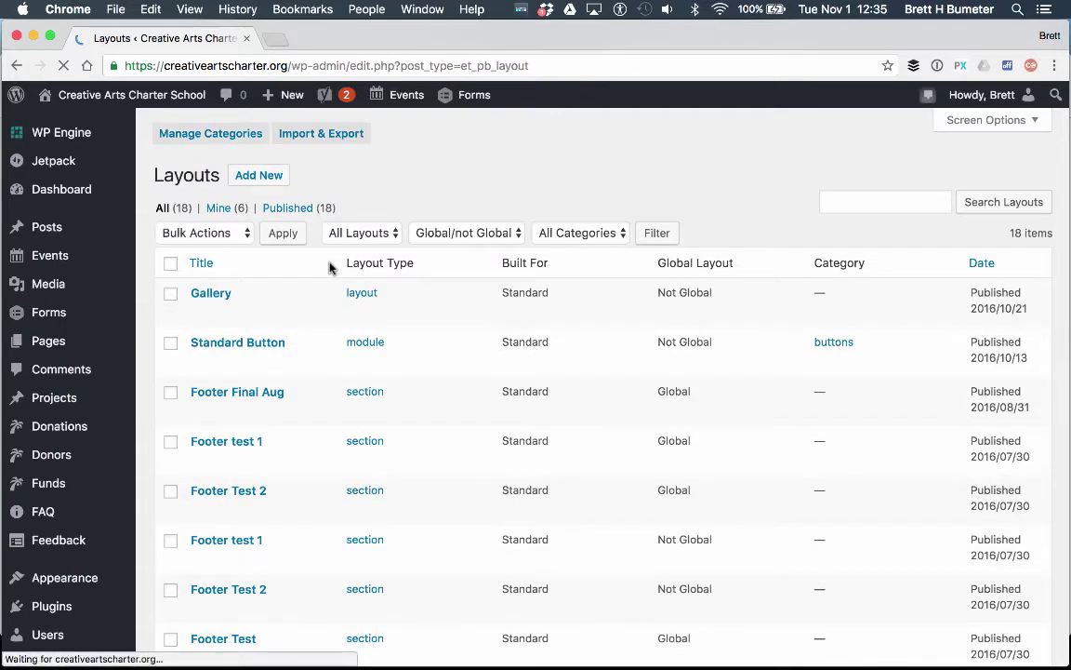
- Reopen the Portability window and select its export description text
{"action": "left_click", "coordinate": [337, 135]}
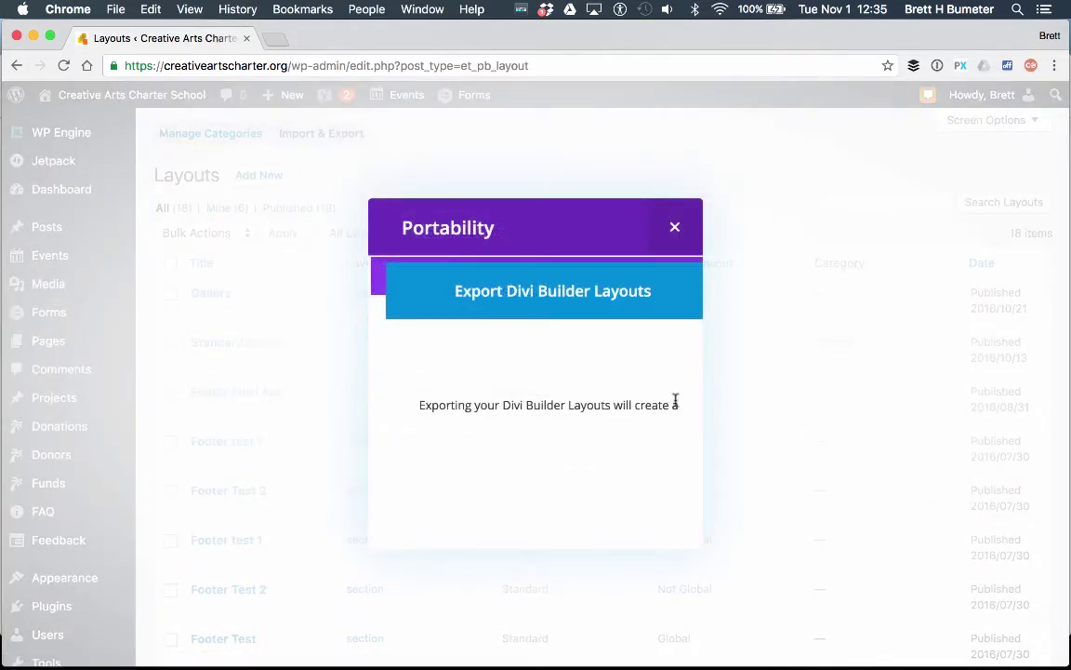
{"action": "left_click_drag", "start_coordinate": [680, 409], "coordinate": [411, 402]}
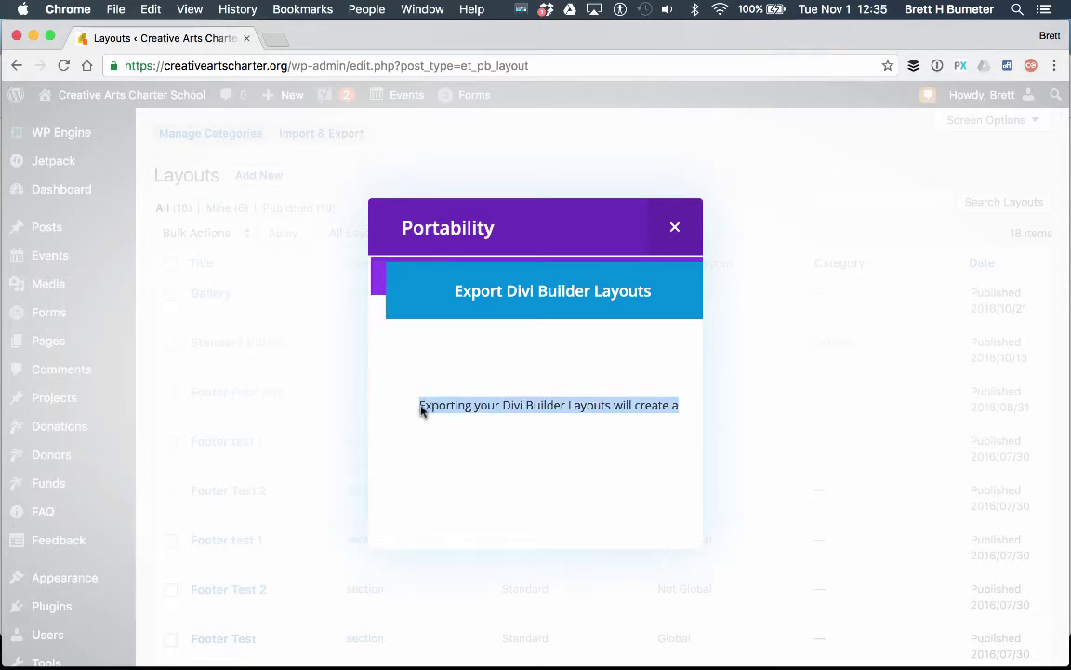
{"action": "left_click", "coordinate": [419, 405]}
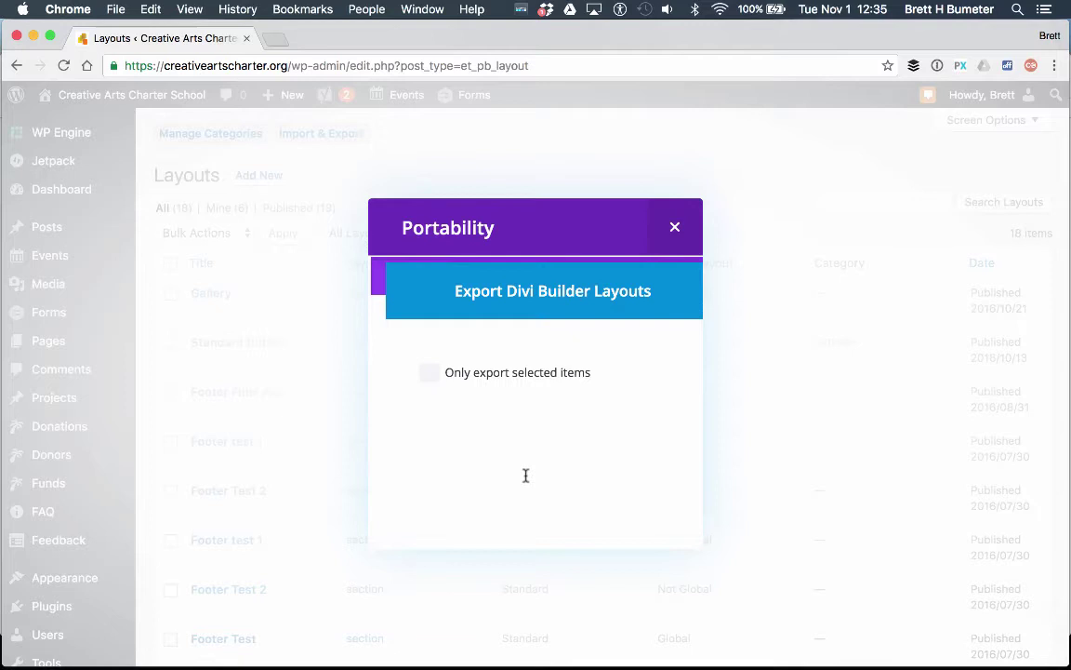
{"action": "left_click_drag", "start_coordinate": [527, 476], "coordinate": [510, 357]}
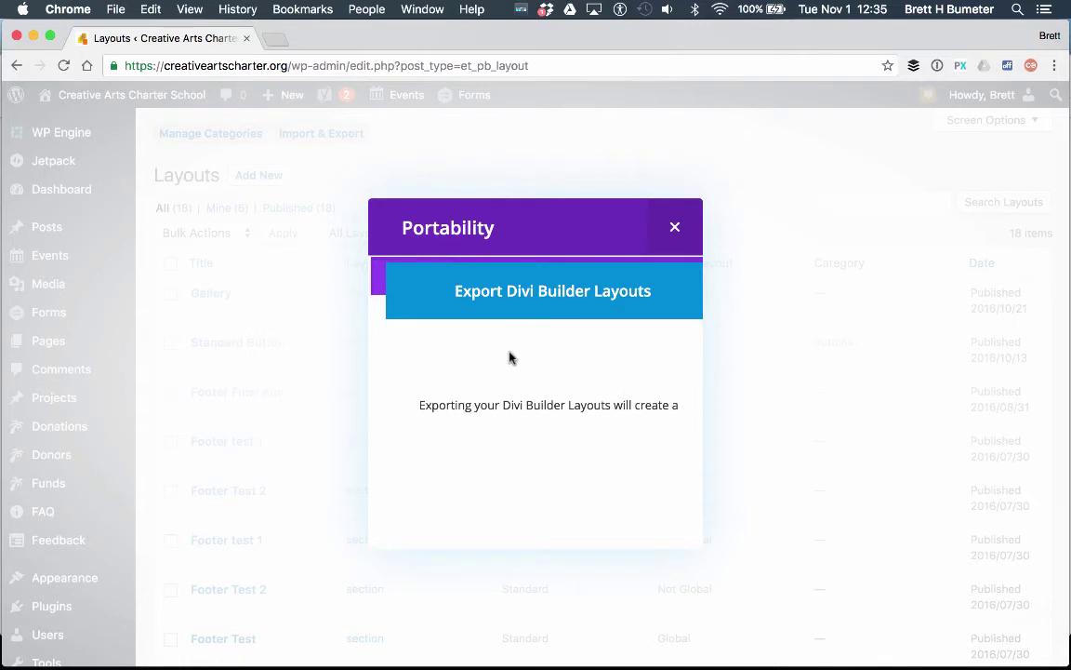
- Zoom Chrome out to 80% so the whole Portability export dialog fits on screen
{"action": "left_click", "coordinate": [190, 9]}
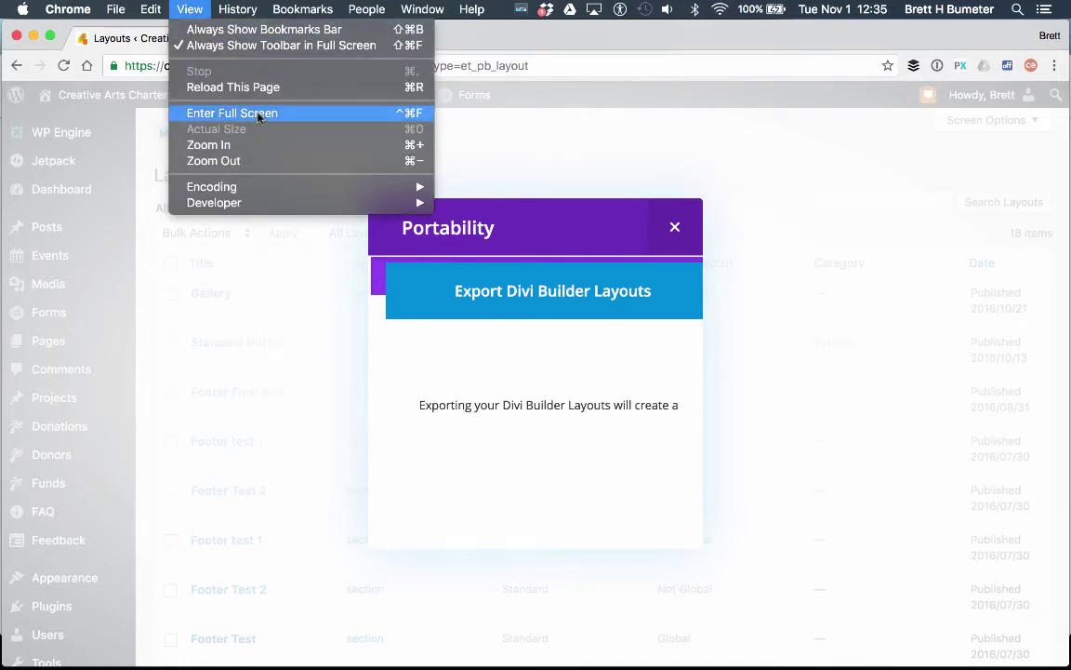
{"action": "left_click", "coordinate": [267, 162]}
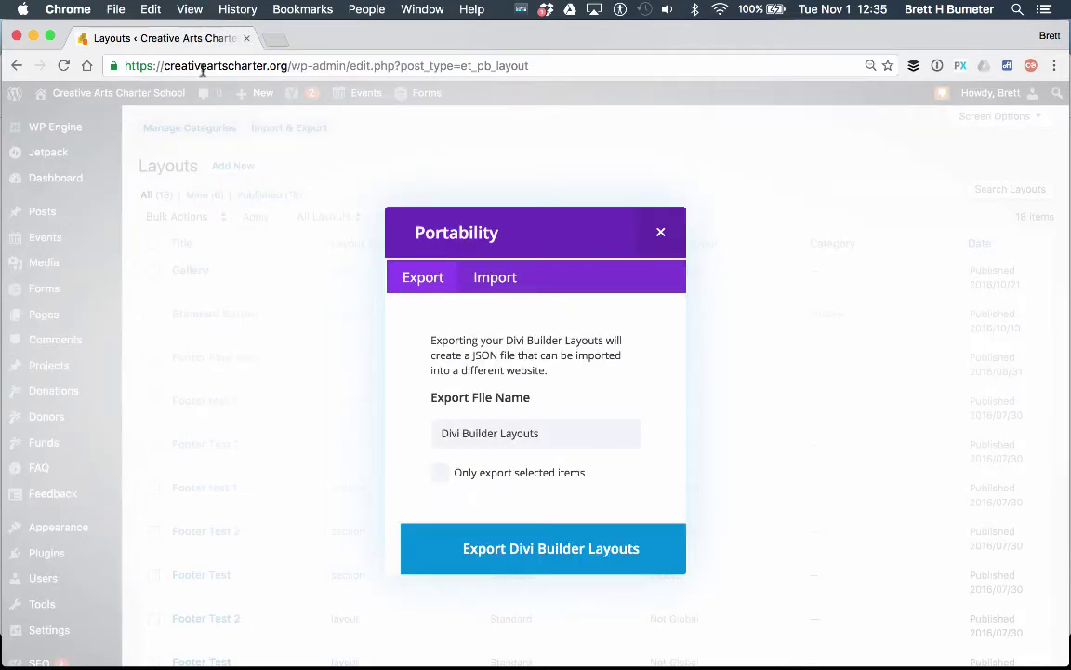
{"action": "left_click", "coordinate": [191, 10]}
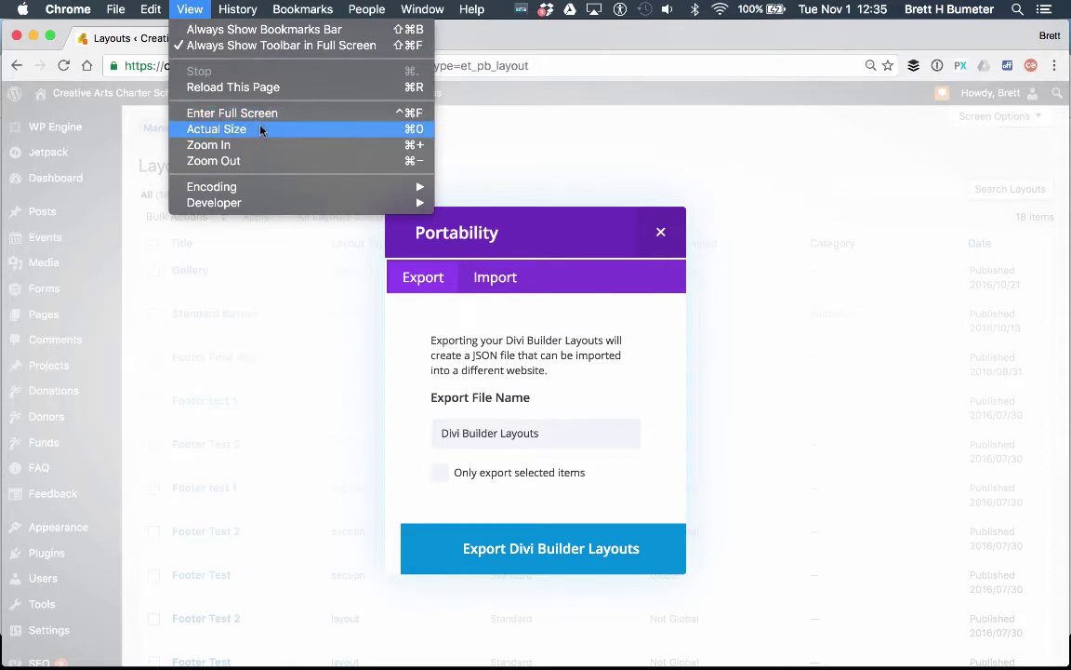
{"action": "left_click", "coordinate": [261, 131]}
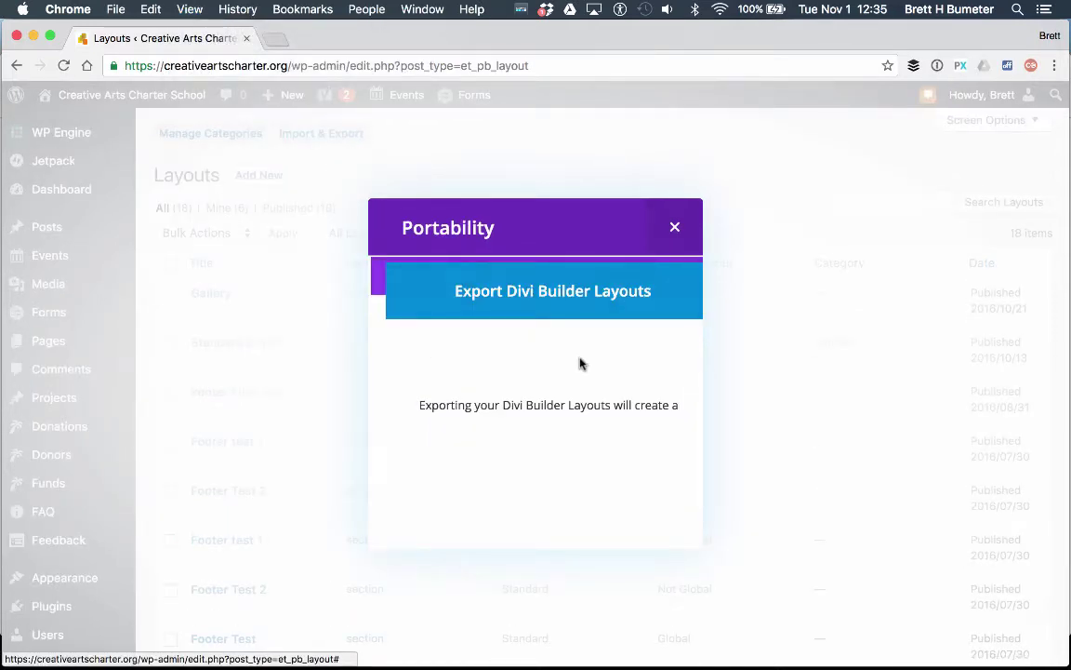
{"action": "left_click", "coordinate": [180, 11]}
{"action": "left_click", "coordinate": [254, 162]}
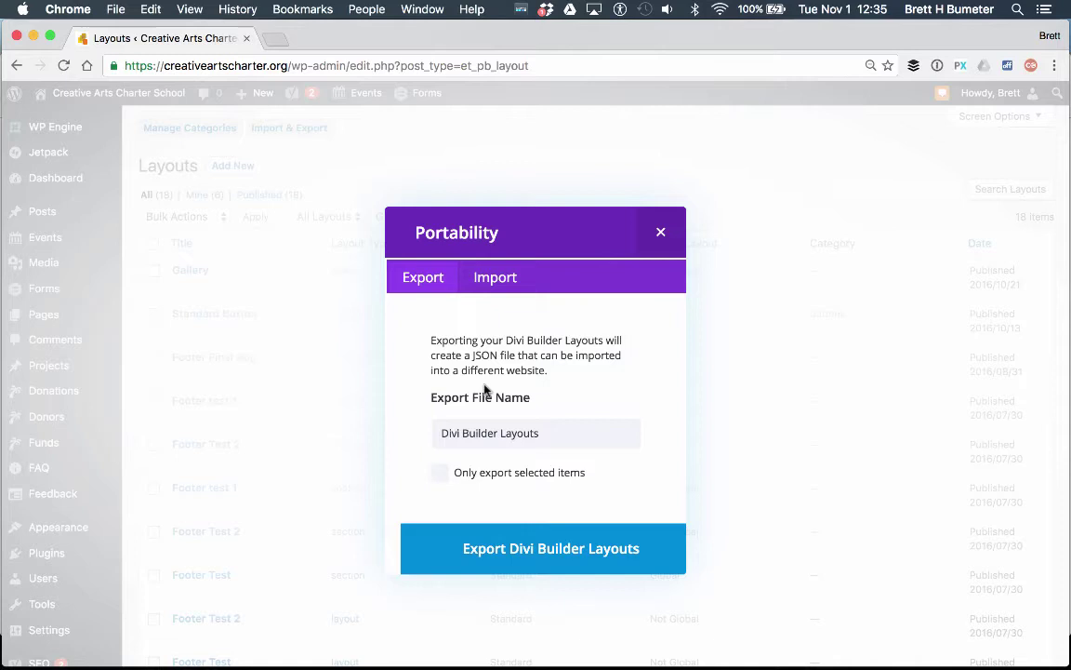
{"action": "key", "text": "super+minus"}
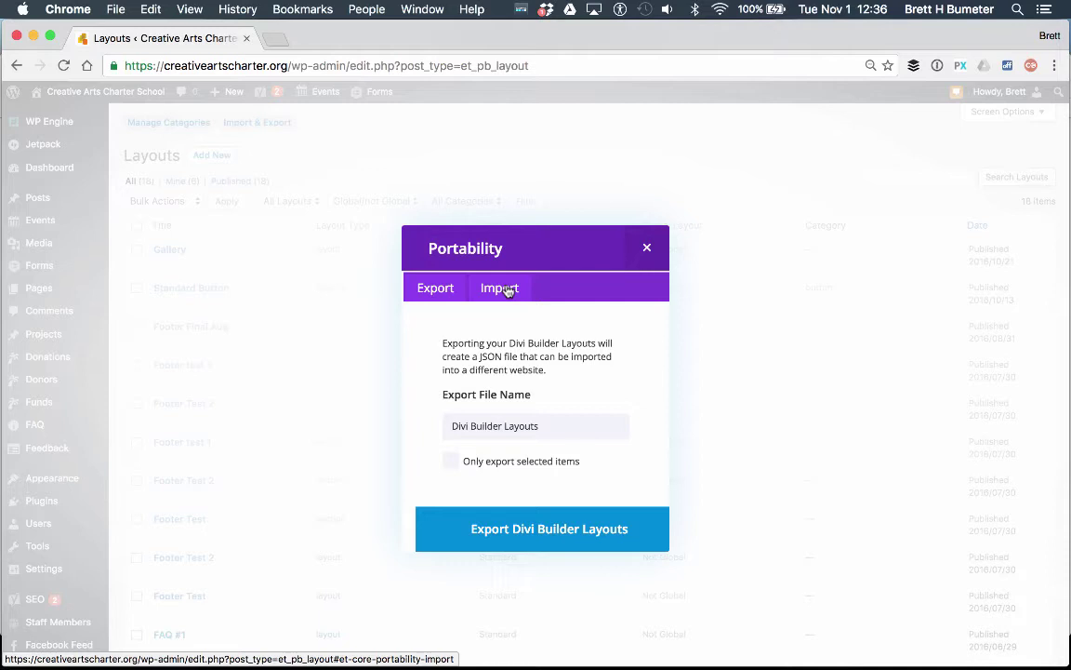
{"action": "left_click", "coordinate": [191, 10]}
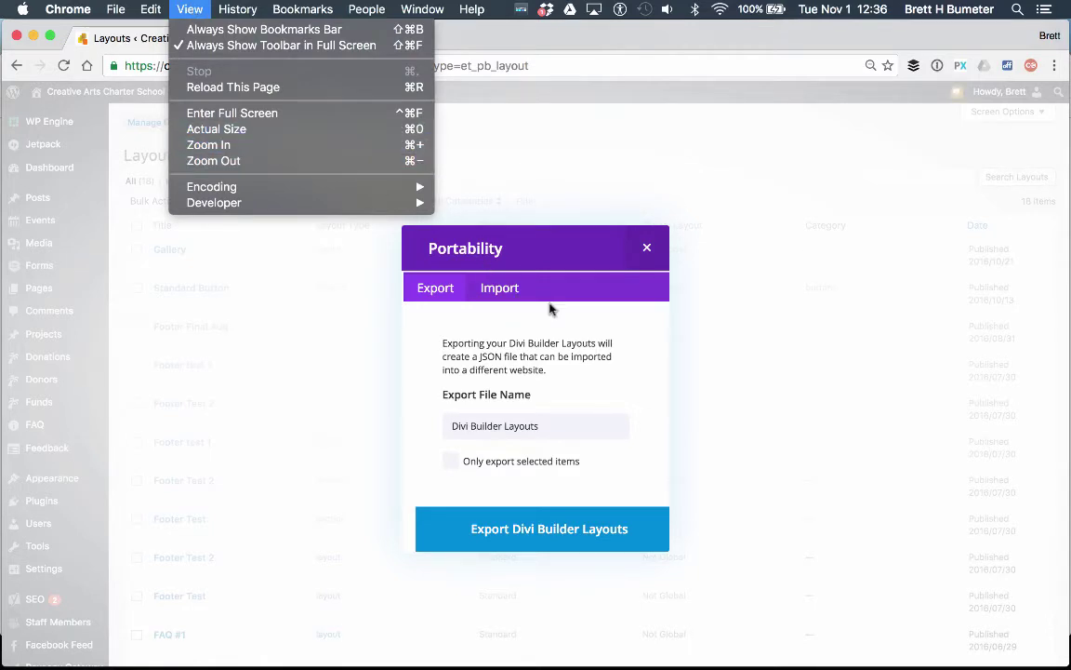
{"action": "left_click", "coordinate": [595, 389]}
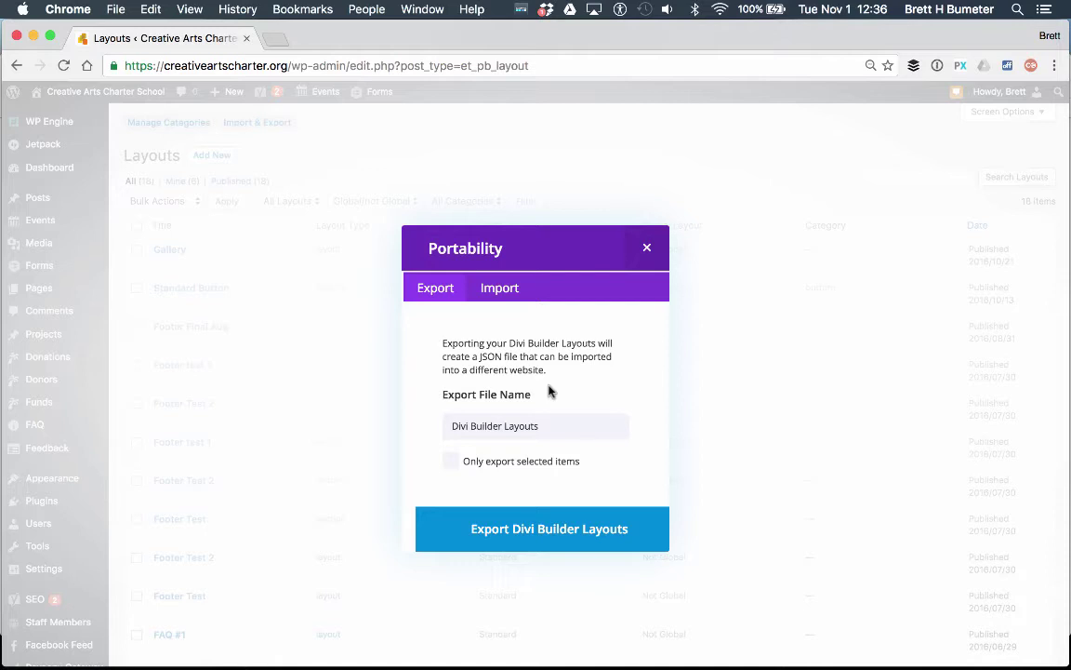
- Switch the Portability dialog to Import and settle Chrome's zoom at 75%
{"action": "left_click", "coordinate": [505, 290]}
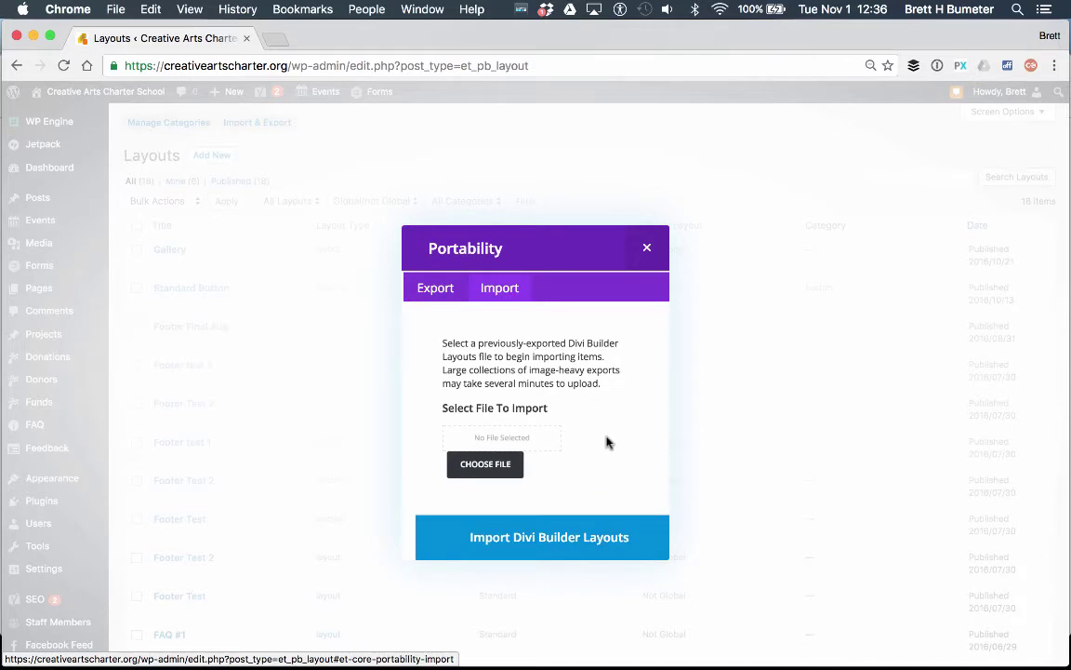
{"action": "key", "text": "super+minus"}
{"action": "key", "text": "super+minus"}
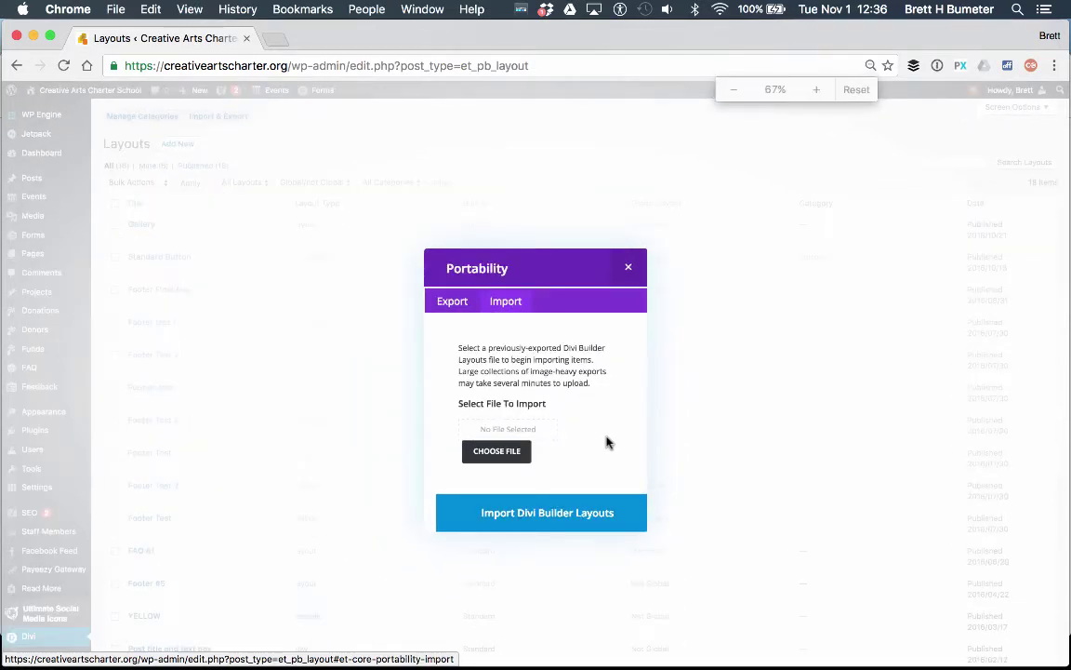
{"action": "key", "text": "super+equal"}
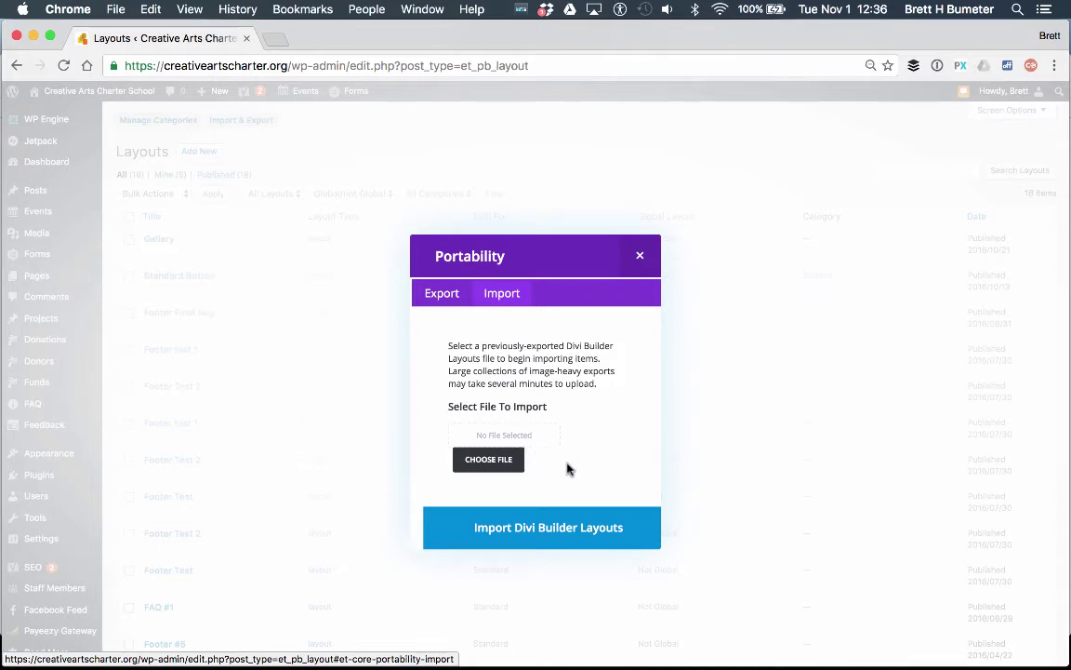
- Go to Mail and try dragging The Gallery #4.json out of the email
{"action": "key", "text": "super+Tab"}
{"action": "key", "text": "super+Tab"}
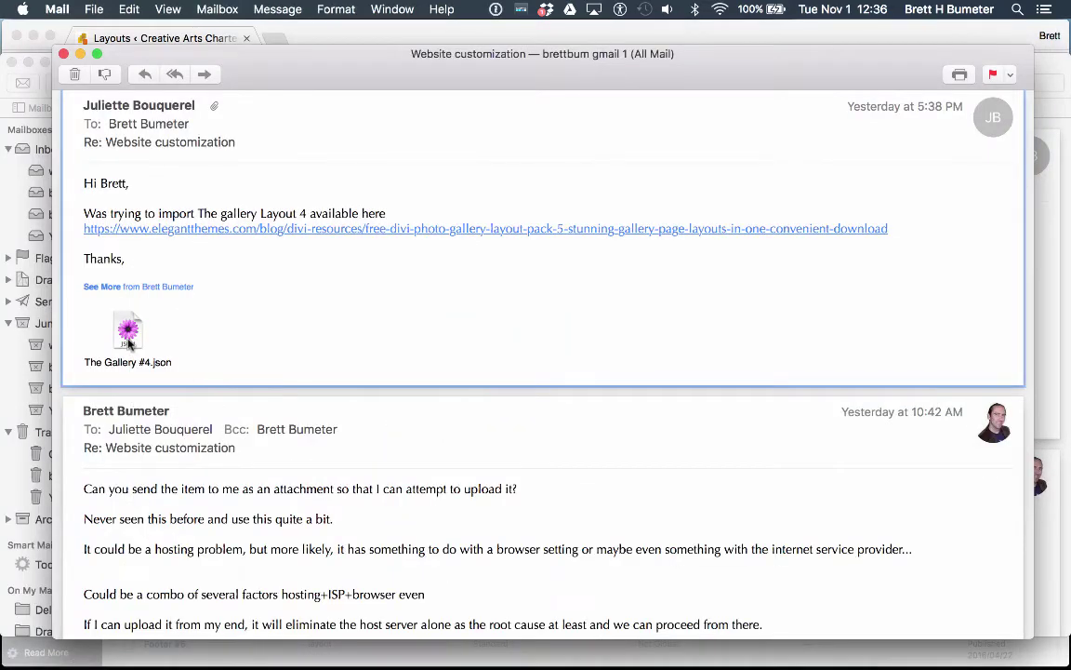
{"action": "left_click_drag", "start_coordinate": [117, 309], "coordinate": [520, 363]}
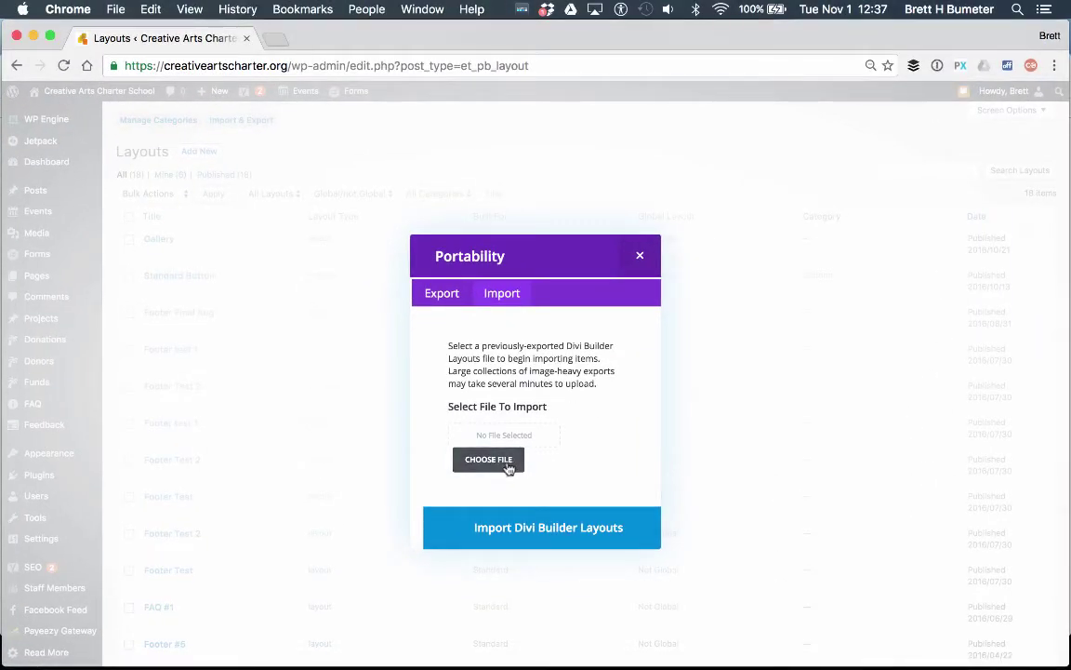
- Save The Gallery #4.json attachment to the Downloads folder, then return to Chrome
{"action": "key", "text": "super+Tab"}
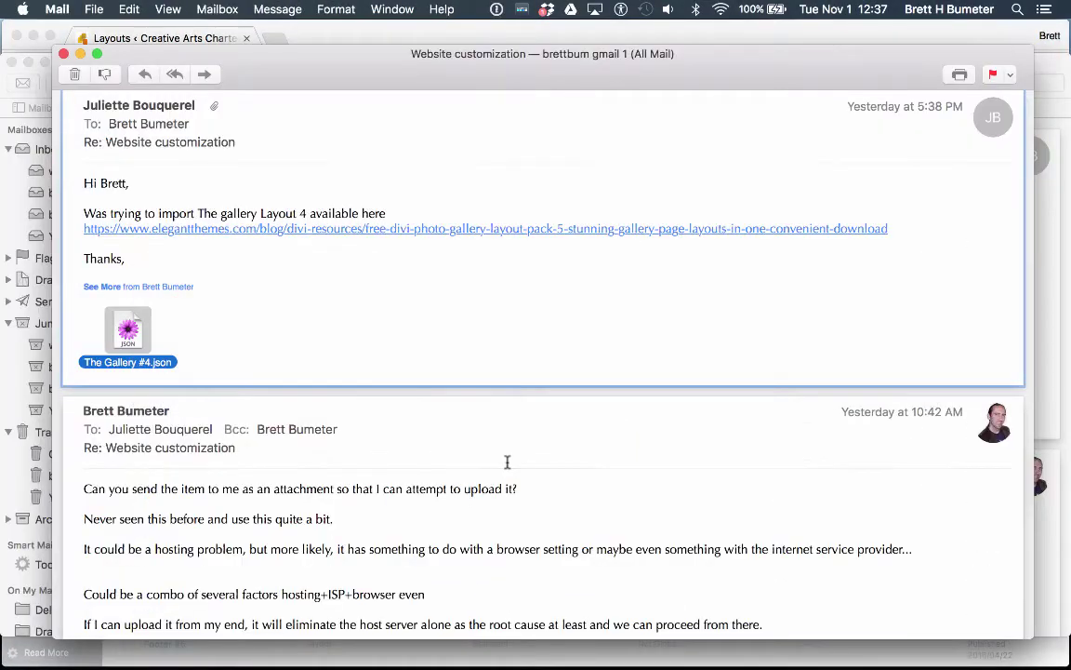
{"action": "right_click", "coordinate": [119, 338]}
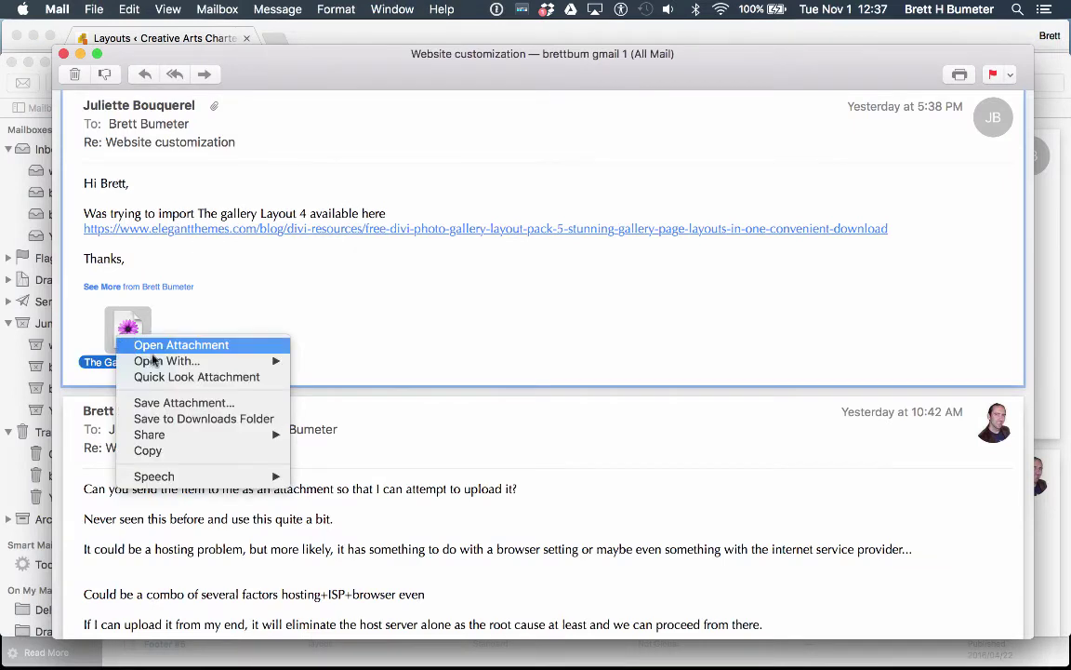
{"action": "left_click", "coordinate": [257, 419]}
{"action": "key", "text": "super+Tab"}
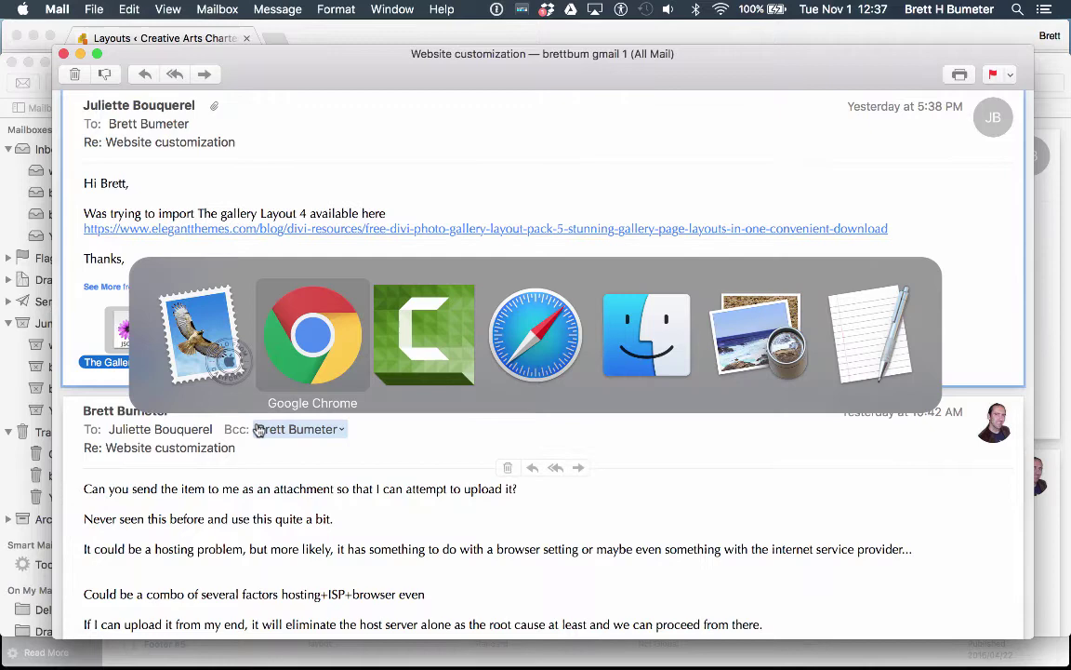
- Pick The Gallery #4.json from Downloads and import it as Divi Builder Layouts
{"action": "left_click", "coordinate": [480, 460]}
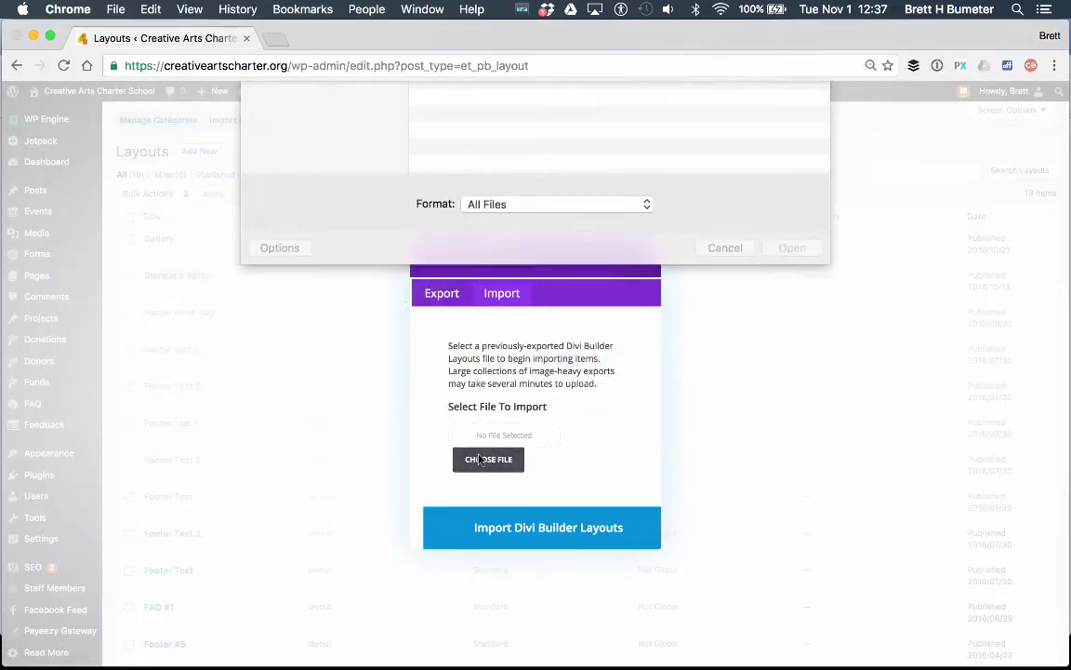
{"action": "left_click", "coordinate": [318, 319]}
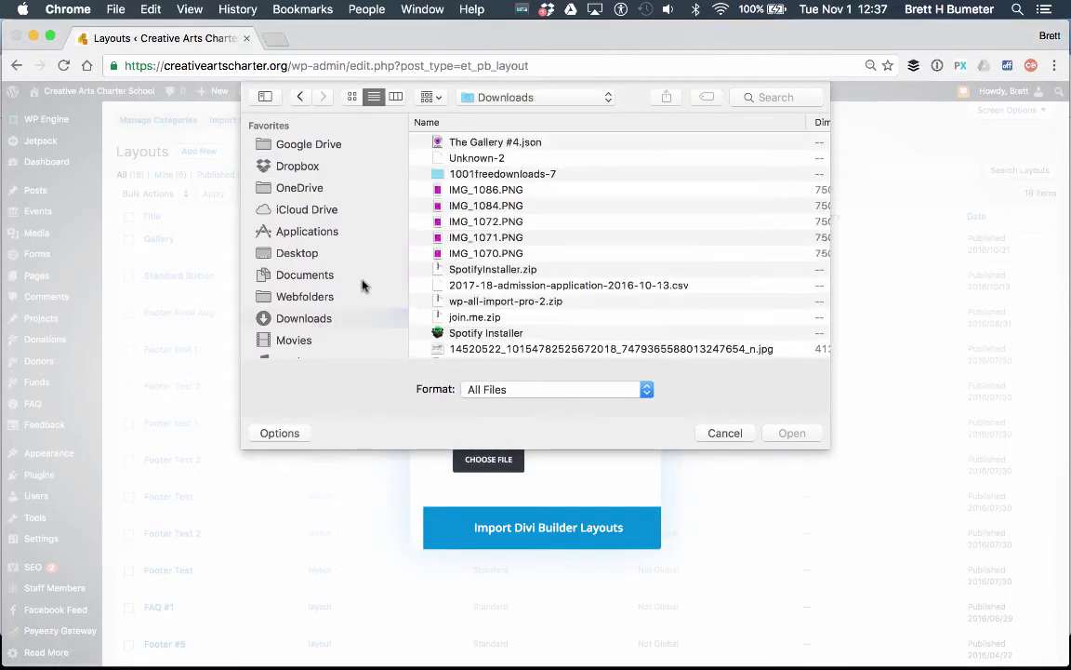
{"action": "left_click", "coordinate": [502, 142]}
{"action": "left_click", "coordinate": [791, 432]}
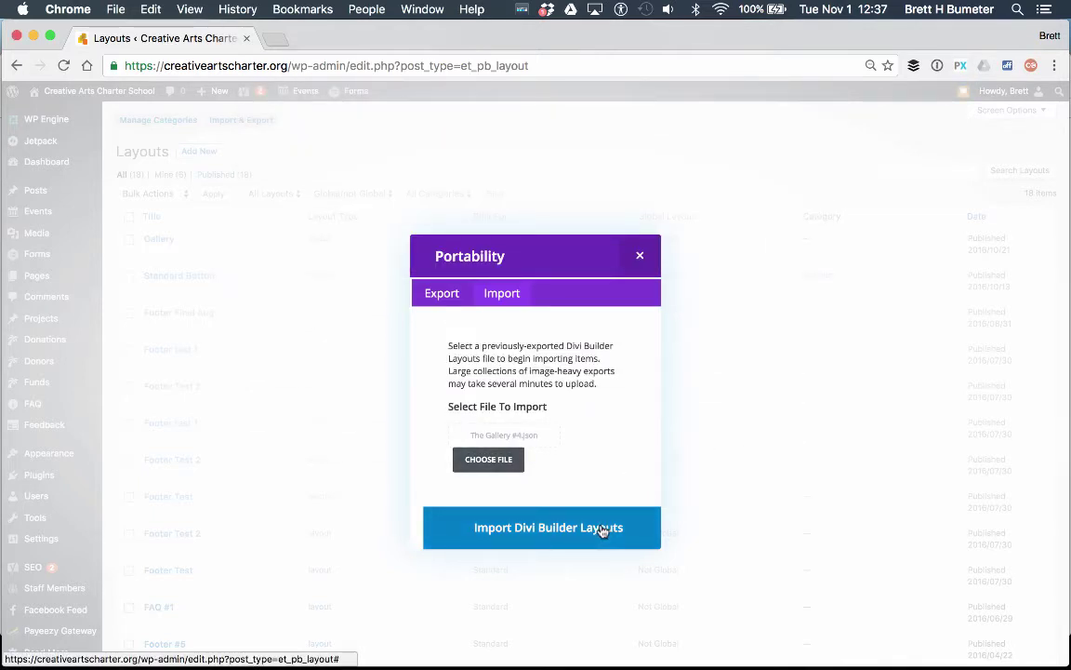
{"action": "left_click", "coordinate": [563, 529]}
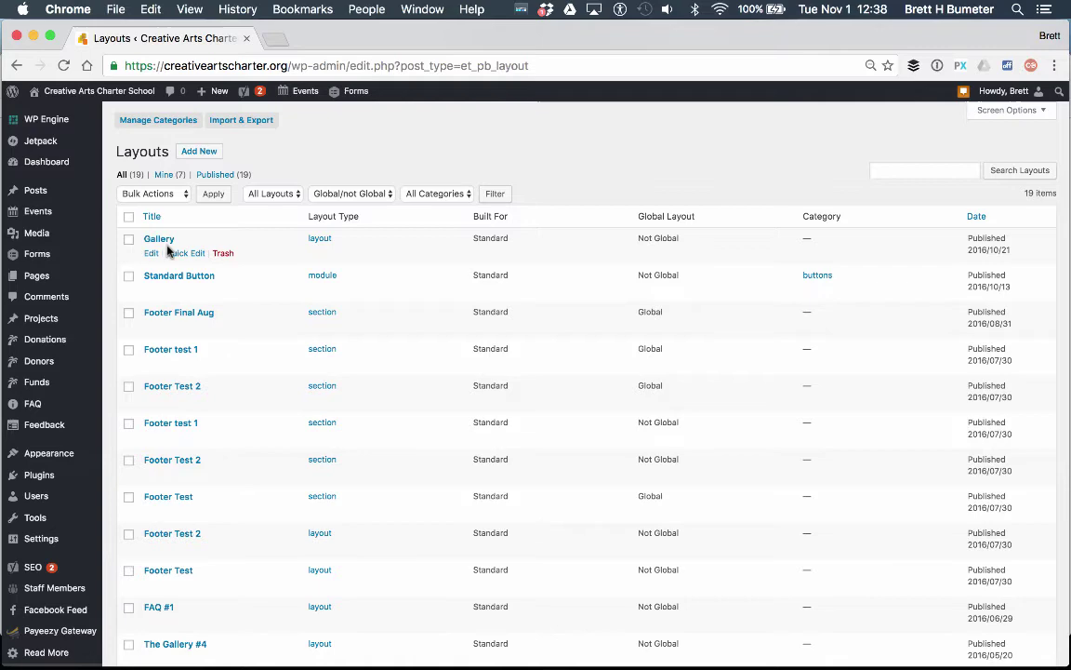
- Reset Chrome's zoom to Actual Size and open the imported Gallery layout's Edit Layout page
{"action": "left_click", "coordinate": [186, 9]}
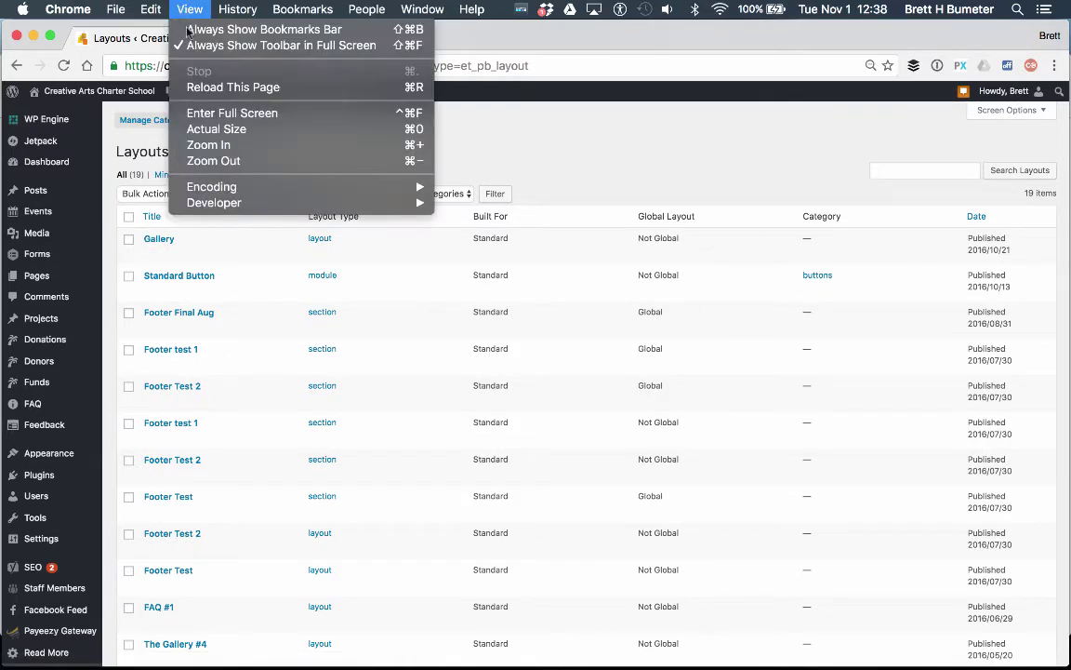
{"action": "left_click", "coordinate": [234, 128]}
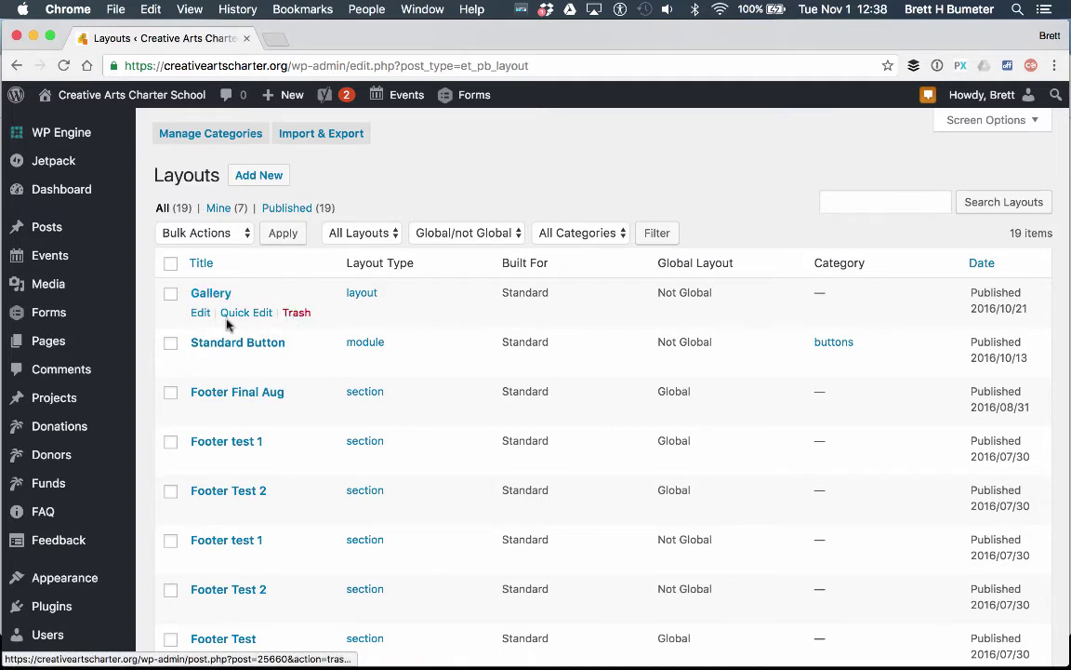
{"action": "left_click", "coordinate": [198, 314]}
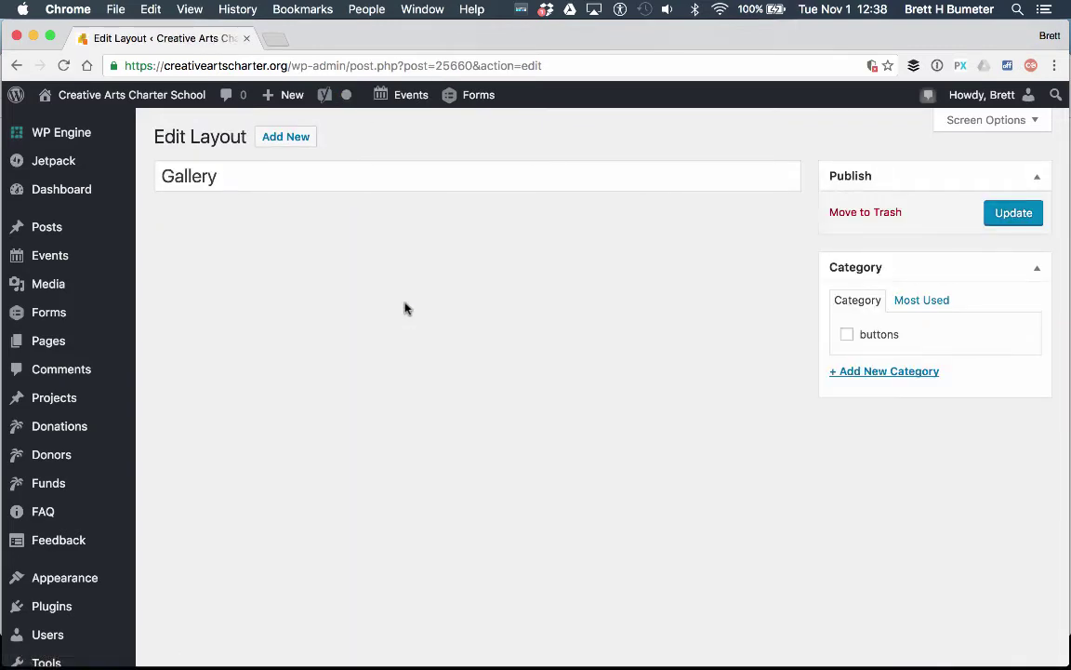
{"action": "scroll", "coordinate": [405, 308], "scroll_direction": "down", "scroll_amount": 5}
{"action": "scroll", "coordinate": [404, 308], "scroll_direction": "up", "scroll_amount": 5}
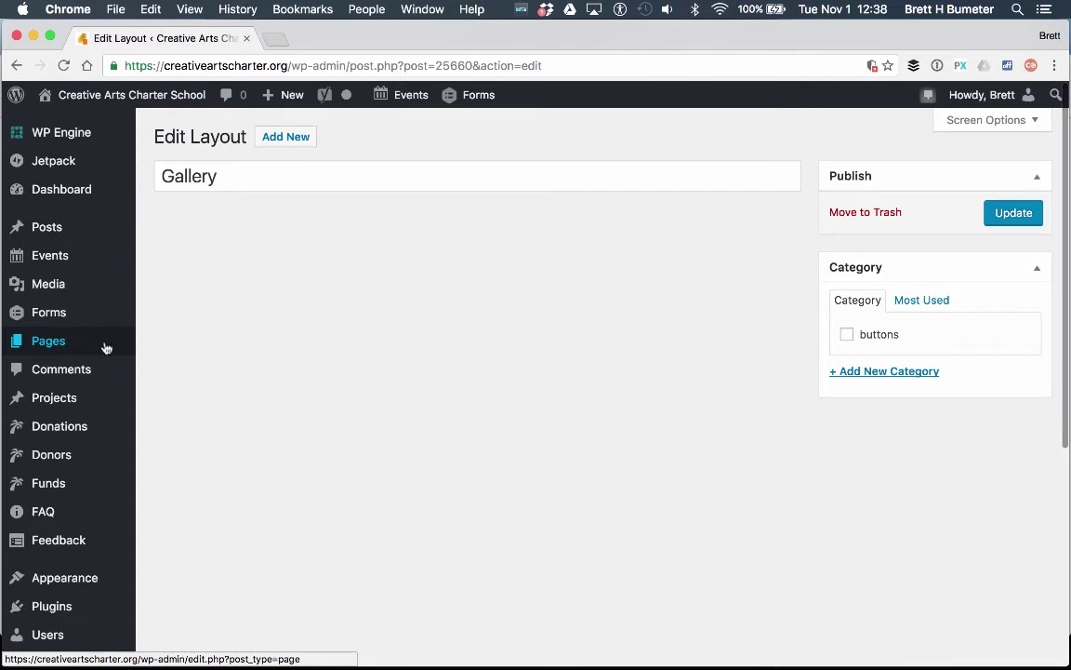
- Go to Pages > All Pages and start a new blank page
{"action": "scroll", "coordinate": [244, 318], "scroll_direction": "up", "scroll_amount": 2}
{"action": "left_click", "coordinate": [72, 346]}
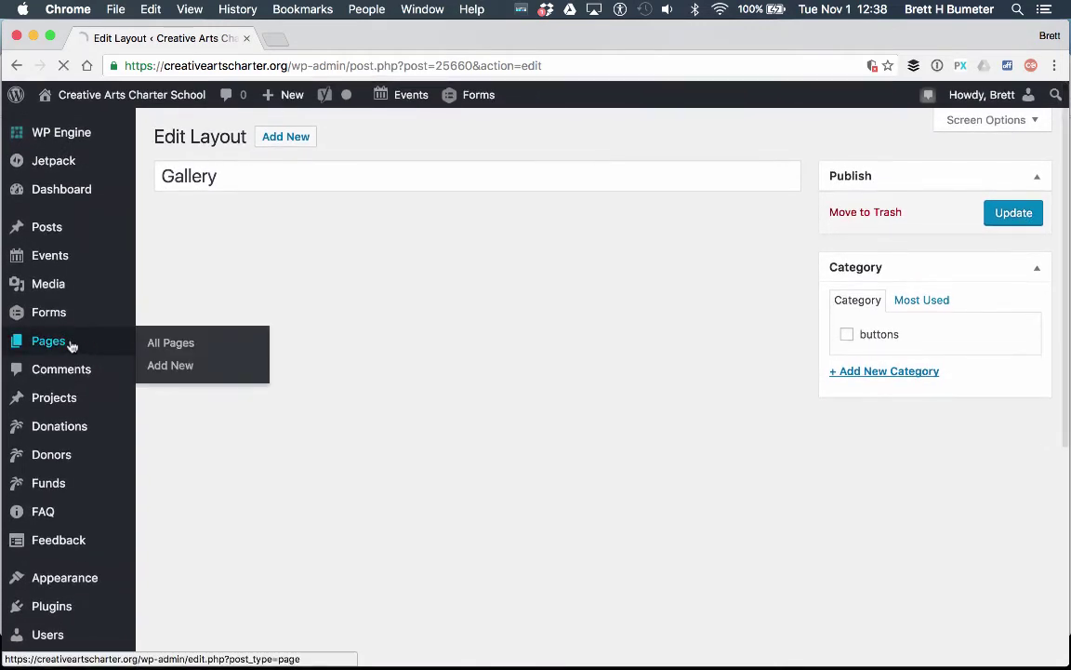
{"action": "left_click", "coordinate": [167, 342]}
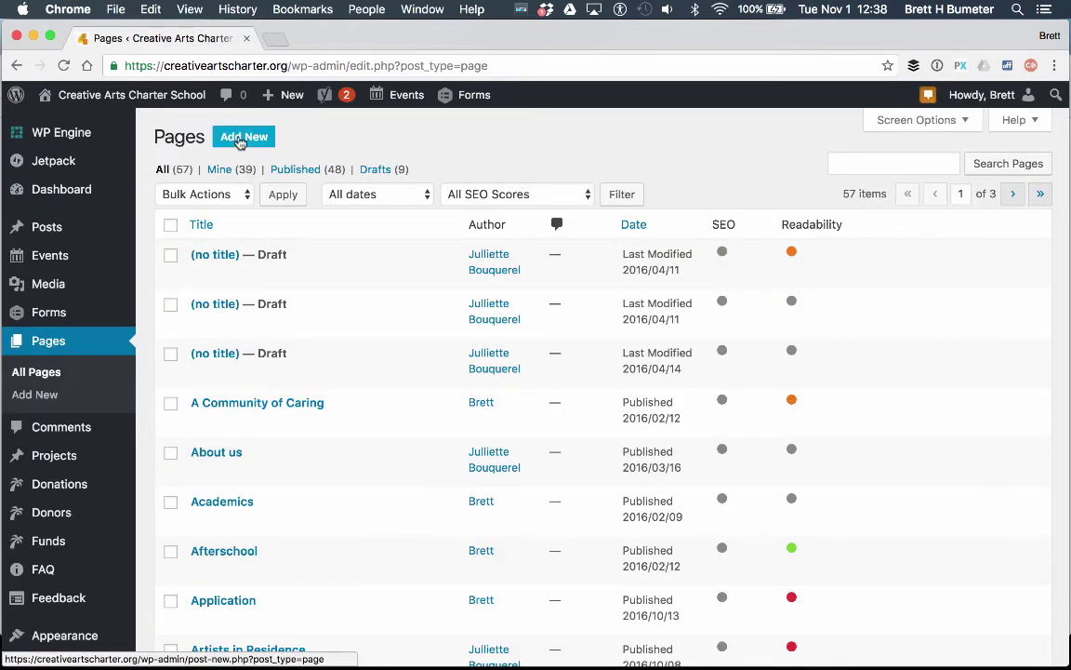
{"action": "left_click", "coordinate": [241, 141]}
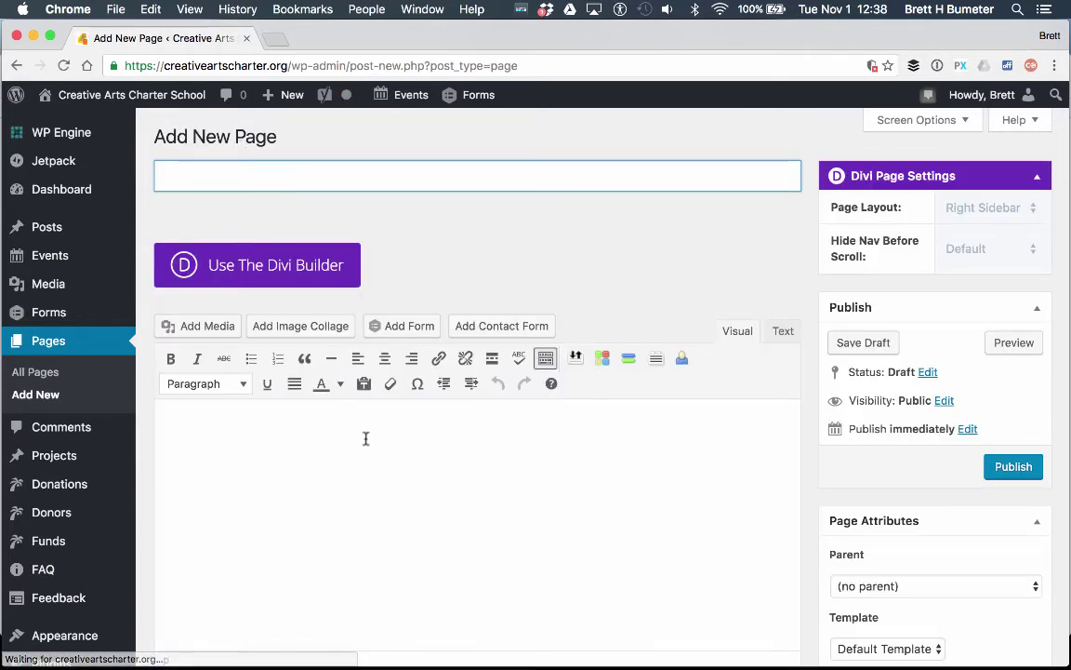
- Try switching the untitled draft page to the Divi Builder, retrying after clicking the title field
{"action": "left_click", "coordinate": [364, 449]}
{"action": "left_click", "coordinate": [296, 278]}
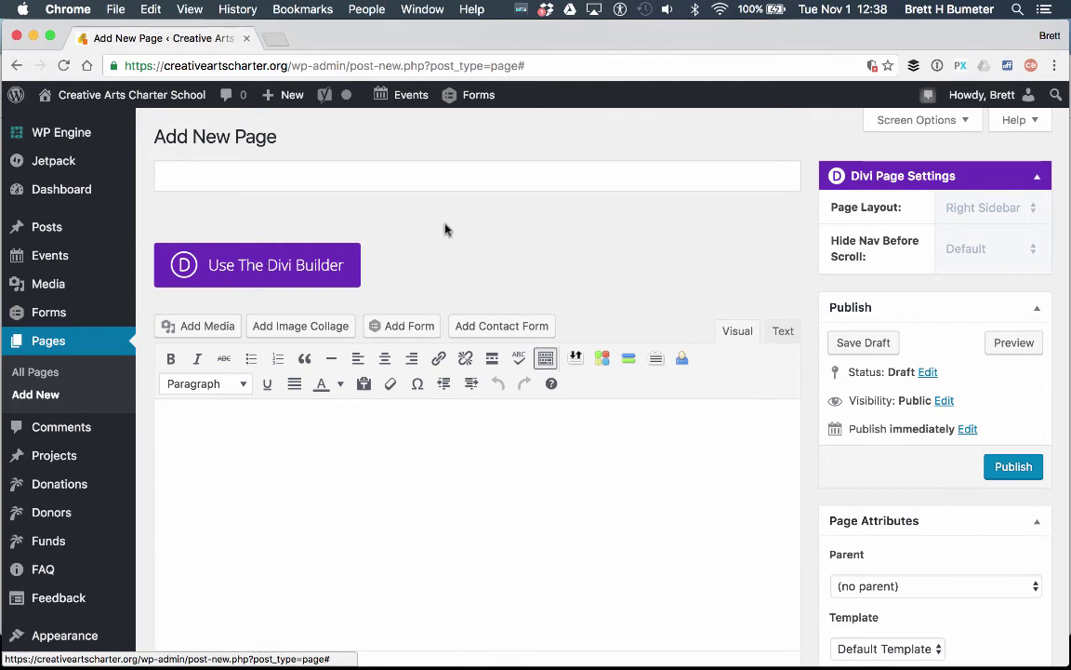
{"action": "scroll", "coordinate": [437, 265], "scroll_direction": "down", "scroll_amount": 5}
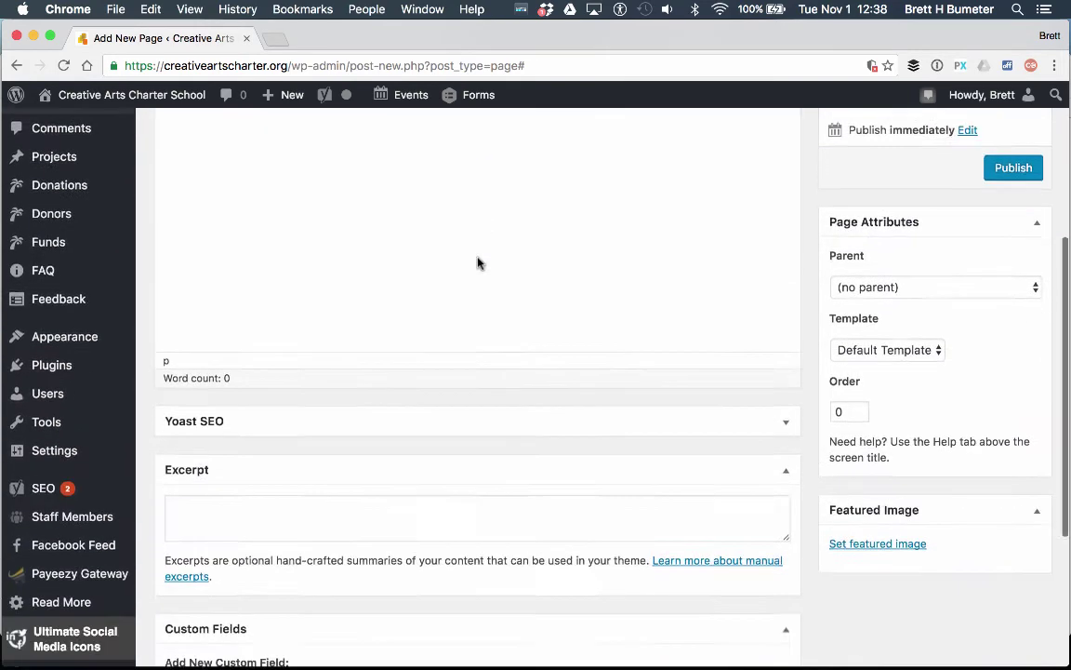
{"action": "scroll", "coordinate": [437, 265], "scroll_direction": "up", "scroll_amount": 5}
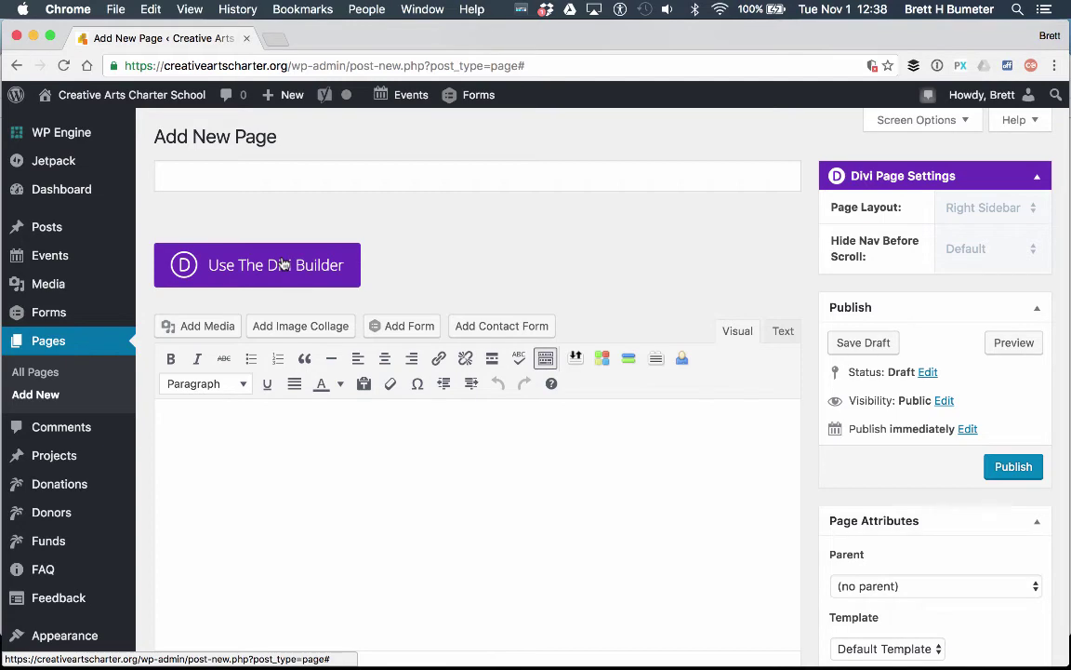
{"action": "scroll", "coordinate": [451, 267], "scroll_direction": "down", "scroll_amount": 4}
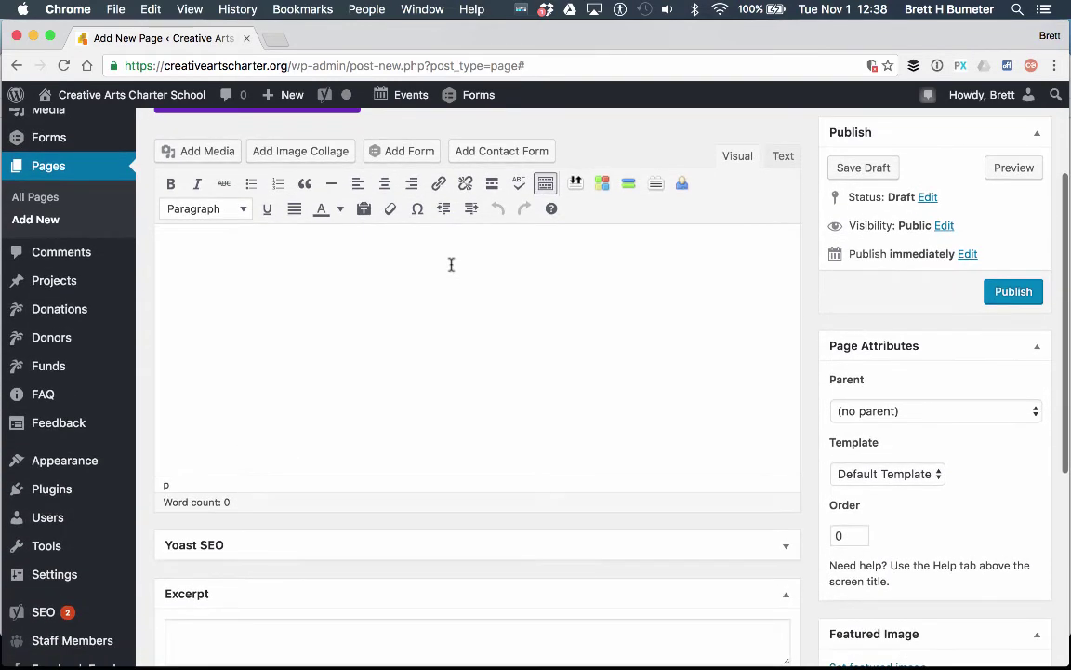
{"action": "scroll", "coordinate": [451, 264], "scroll_direction": "up", "scroll_amount": 4}
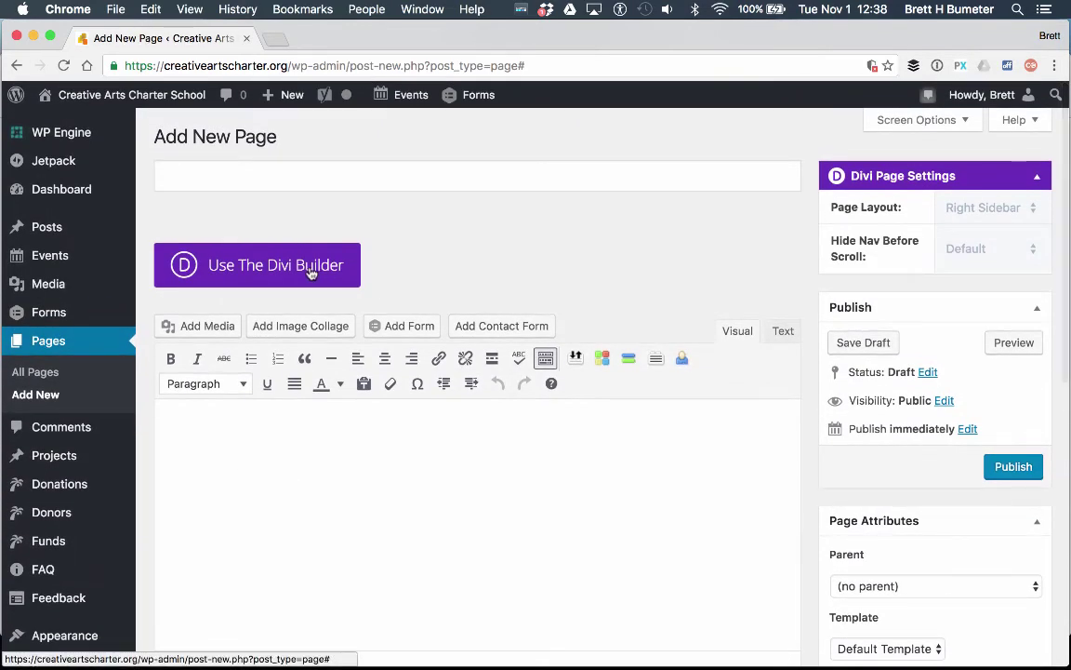
{"action": "scroll", "coordinate": [311, 270], "scroll_direction": "down", "scroll_amount": 2}
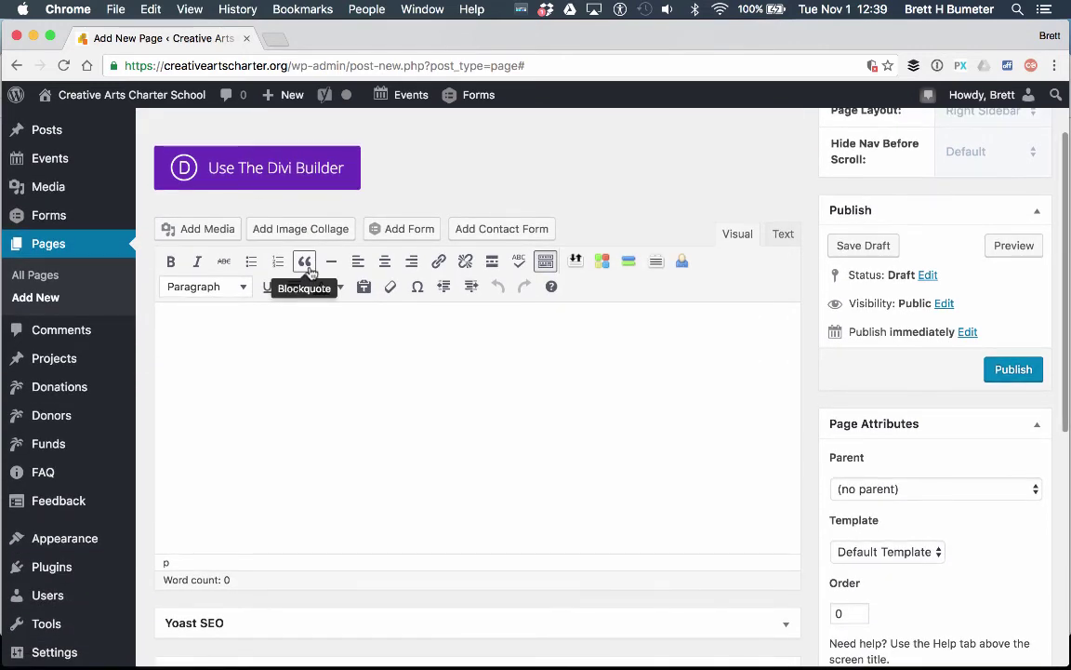
{"action": "scroll", "coordinate": [310, 270], "scroll_direction": "up", "scroll_amount": 2}
{"action": "left_click", "coordinate": [308, 177]}
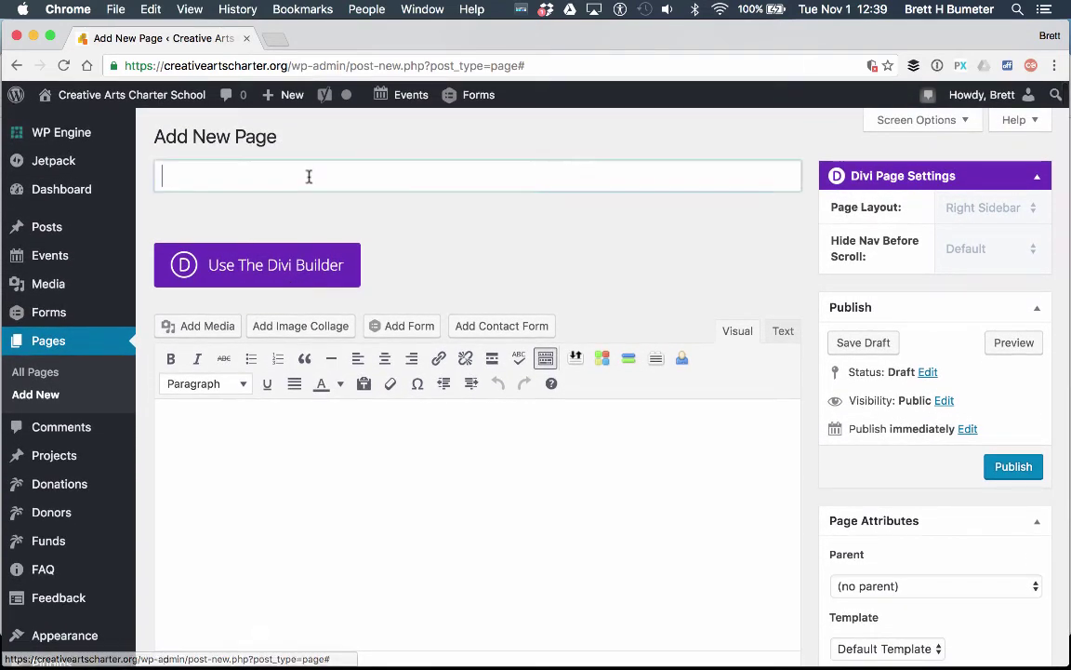
{"action": "left_click", "coordinate": [302, 276]}
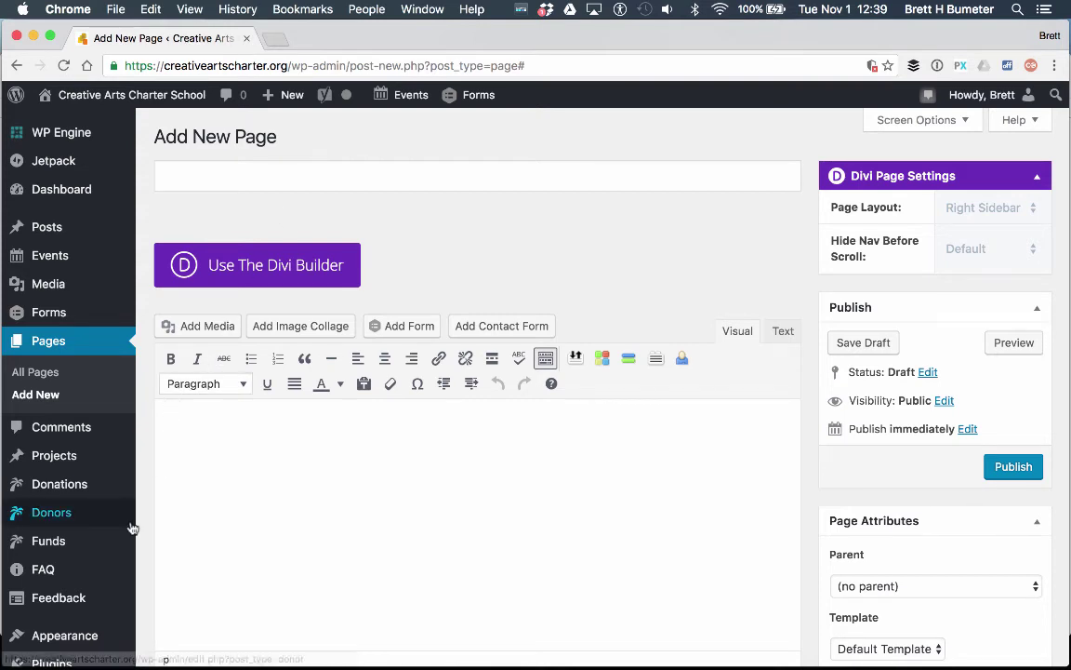
- Open Installed Plugins and scroll through all 22 plugins, including Gravity Forms, Jetpack and MailChimp
{"action": "scroll", "coordinate": [132, 528], "scroll_direction": "down", "scroll_amount": 5}
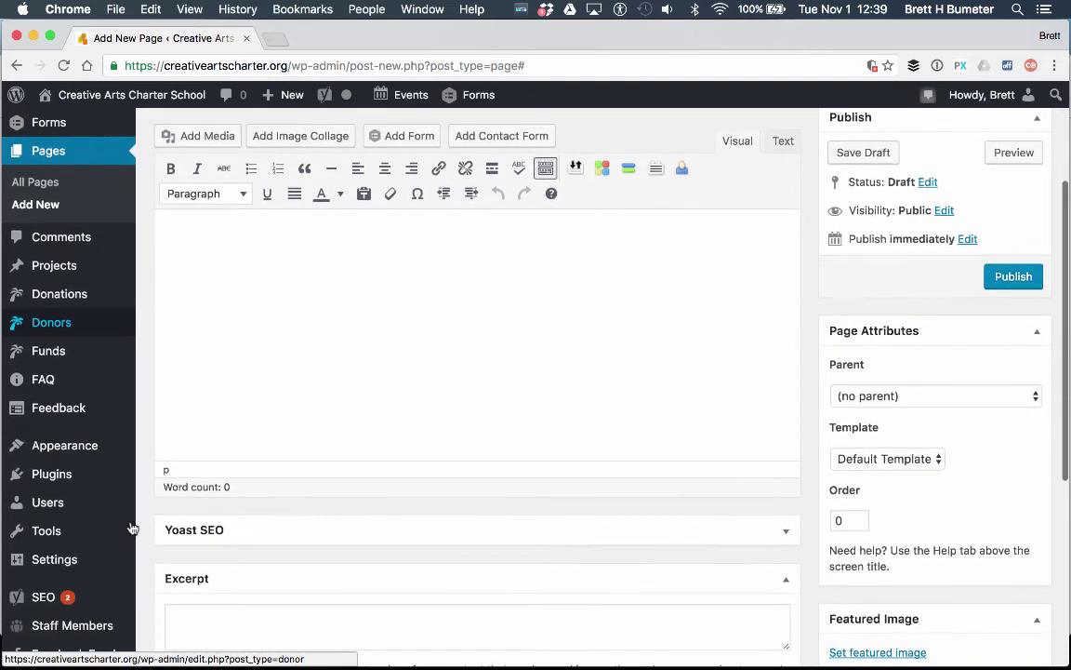
{"action": "left_click", "coordinate": [111, 475]}
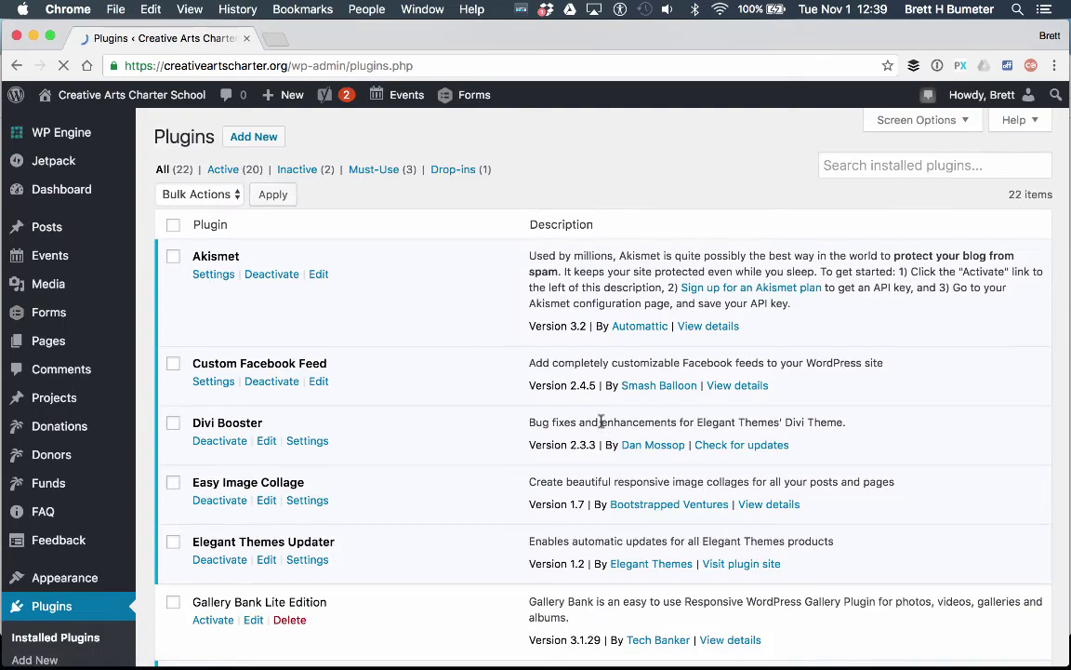
{"action": "scroll", "coordinate": [601, 421], "scroll_direction": "down", "scroll_amount": 5}
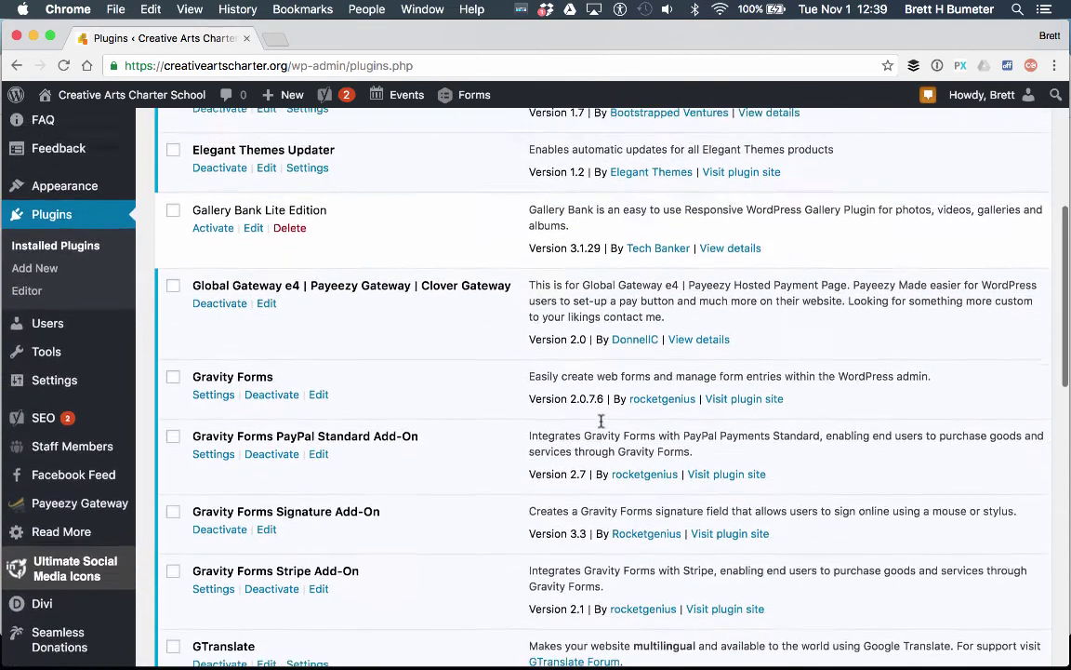
{"action": "scroll", "coordinate": [601, 422], "scroll_direction": "down", "scroll_amount": 1}
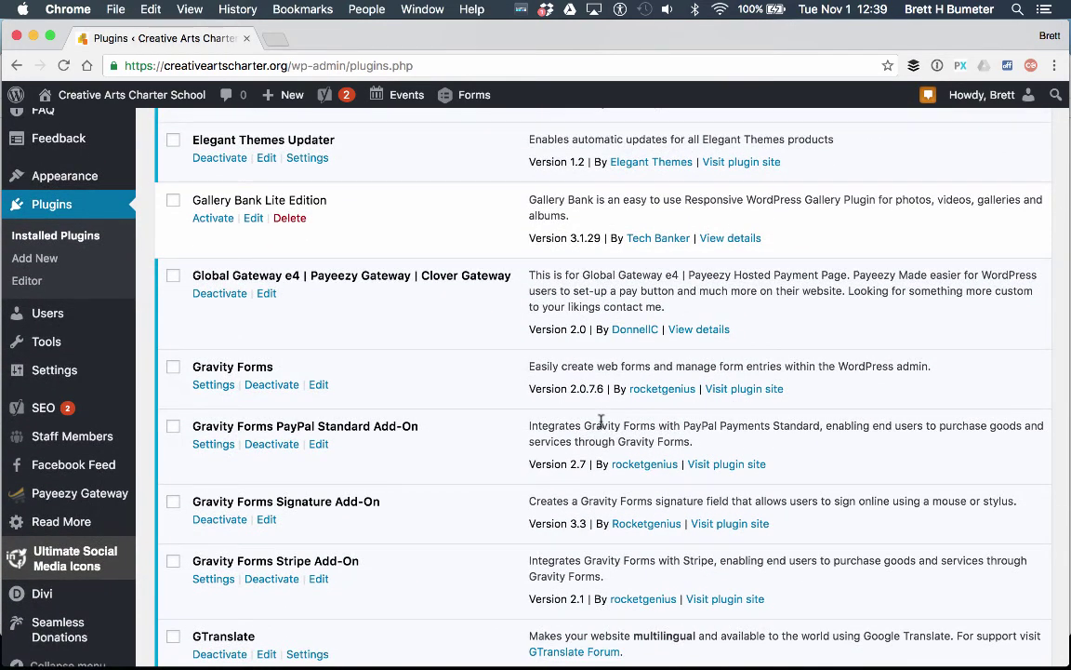
{"action": "scroll", "coordinate": [601, 421], "scroll_direction": "down", "scroll_amount": 2}
{"action": "scroll", "coordinate": [601, 421], "scroll_direction": "down", "scroll_amount": 8}
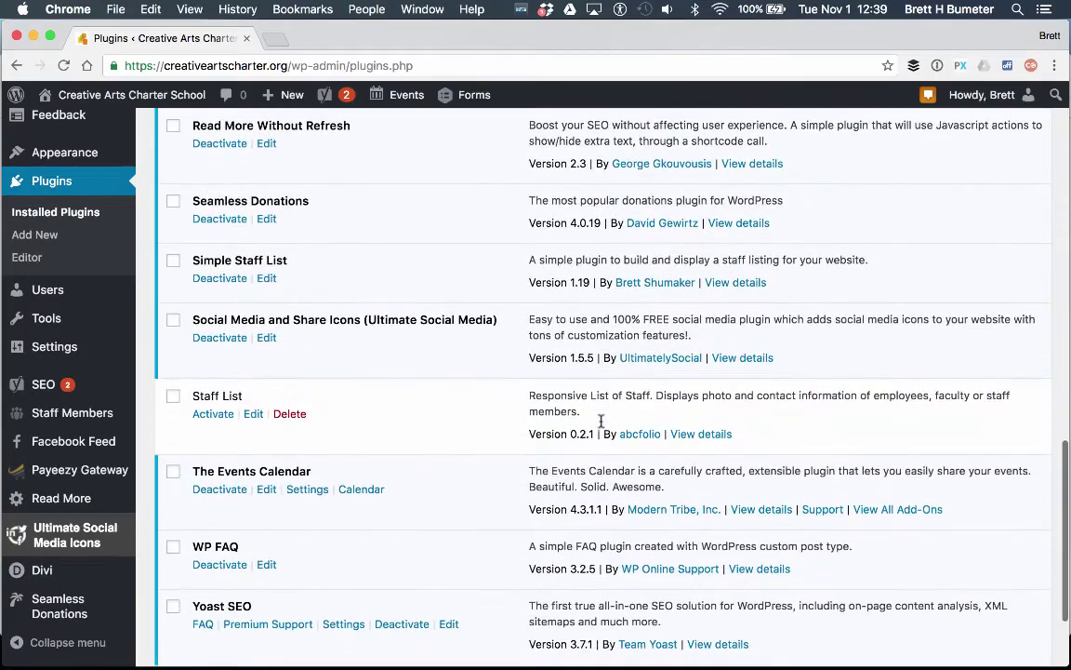
{"action": "scroll", "coordinate": [602, 420], "scroll_direction": "down", "scroll_amount": 3}
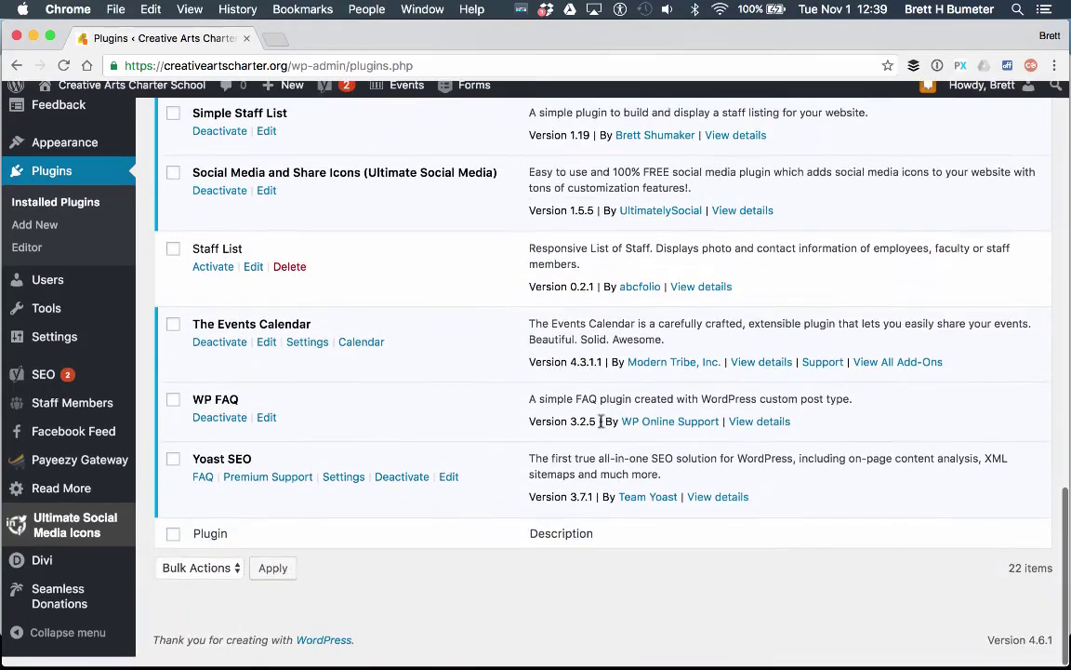
{"action": "scroll", "coordinate": [602, 421], "scroll_direction": "up", "scroll_amount": 15}
{"action": "scroll", "coordinate": [601, 420], "scroll_direction": "up", "scroll_amount": 10}
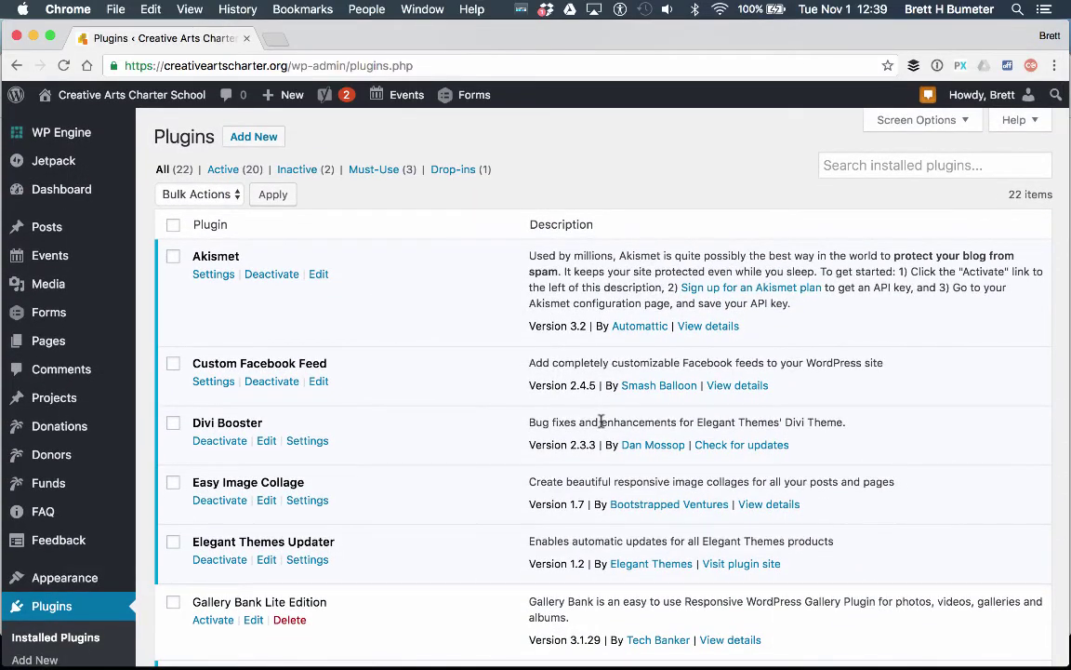
{"action": "scroll", "coordinate": [601, 421], "scroll_direction": "down", "scroll_amount": 3}
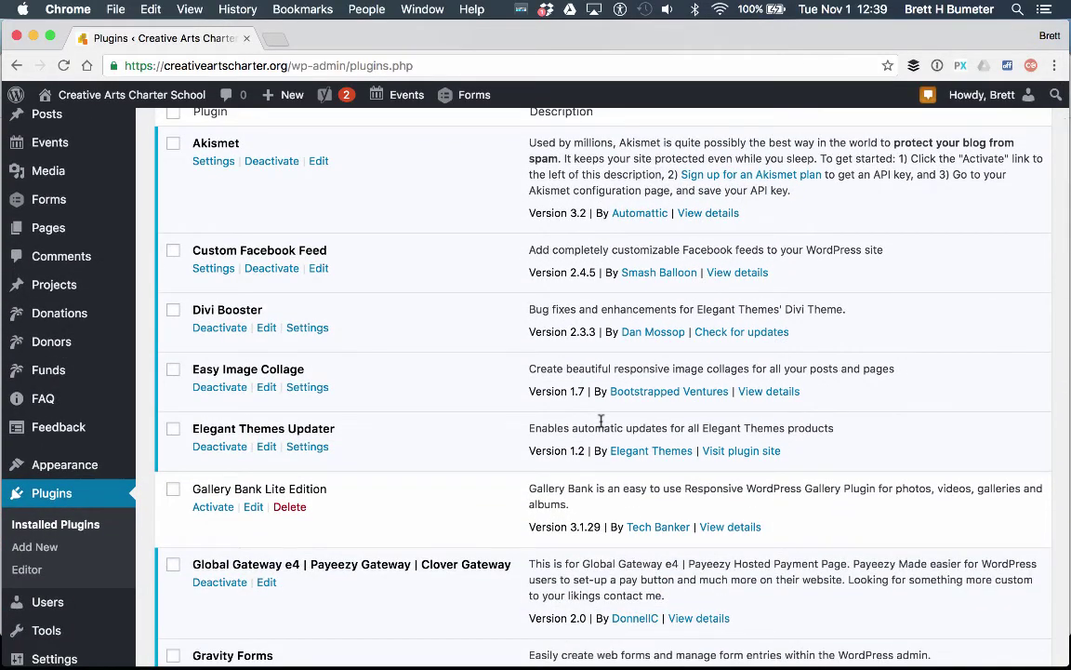
{"action": "scroll", "coordinate": [602, 420], "scroll_direction": "down", "scroll_amount": 8}
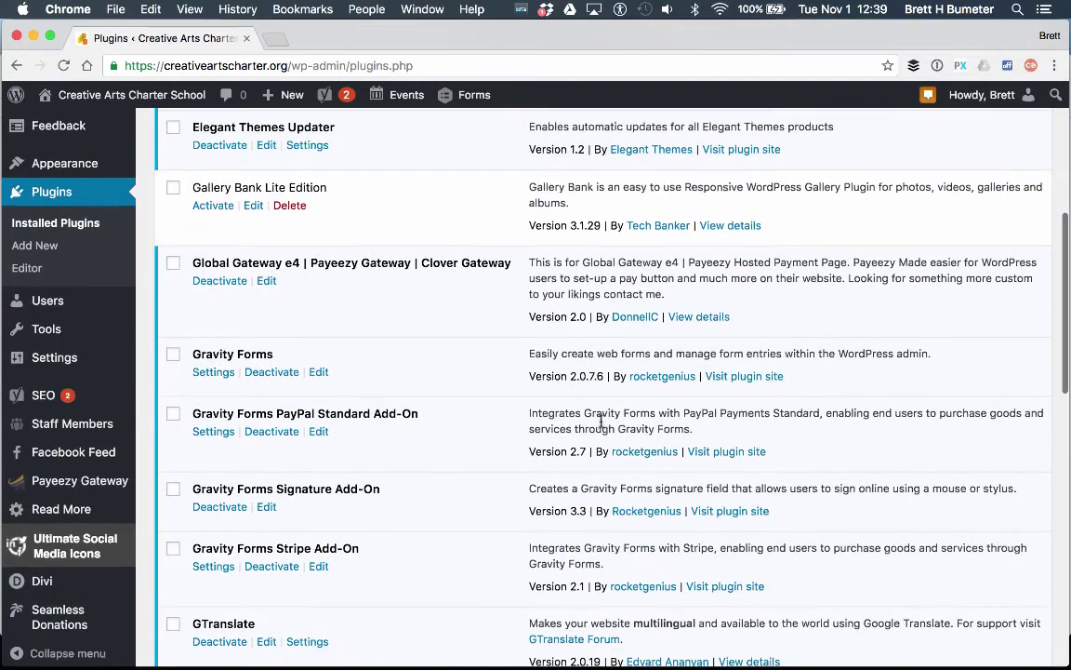
{"action": "scroll", "coordinate": [602, 426], "scroll_direction": "down", "scroll_amount": 9}
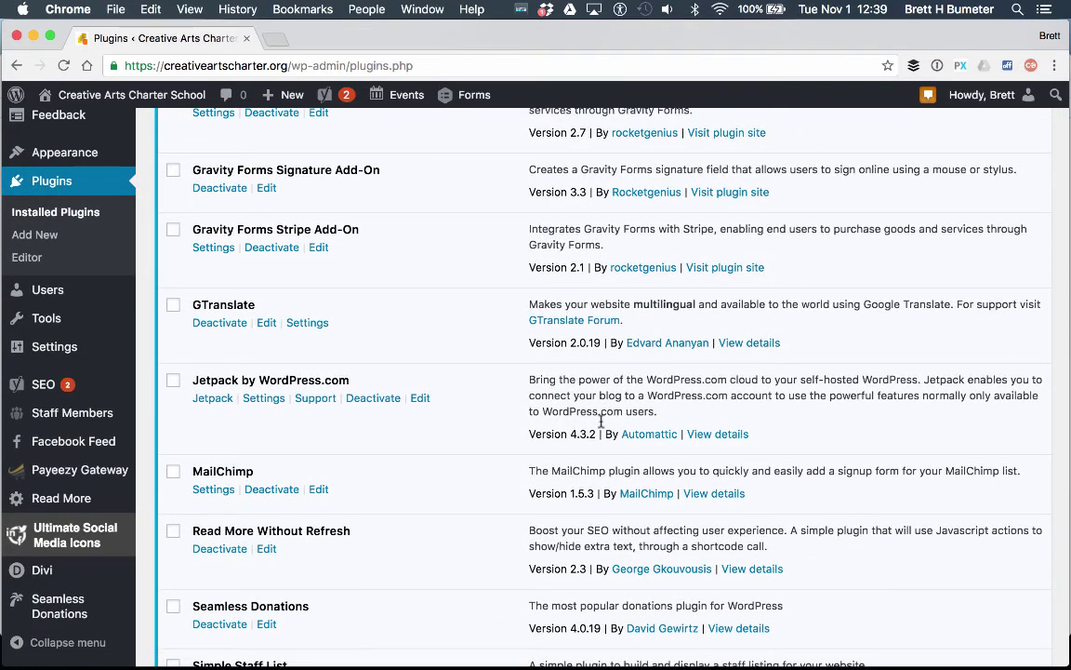
{"action": "scroll", "coordinate": [602, 421], "scroll_direction": "down", "scroll_amount": 11}
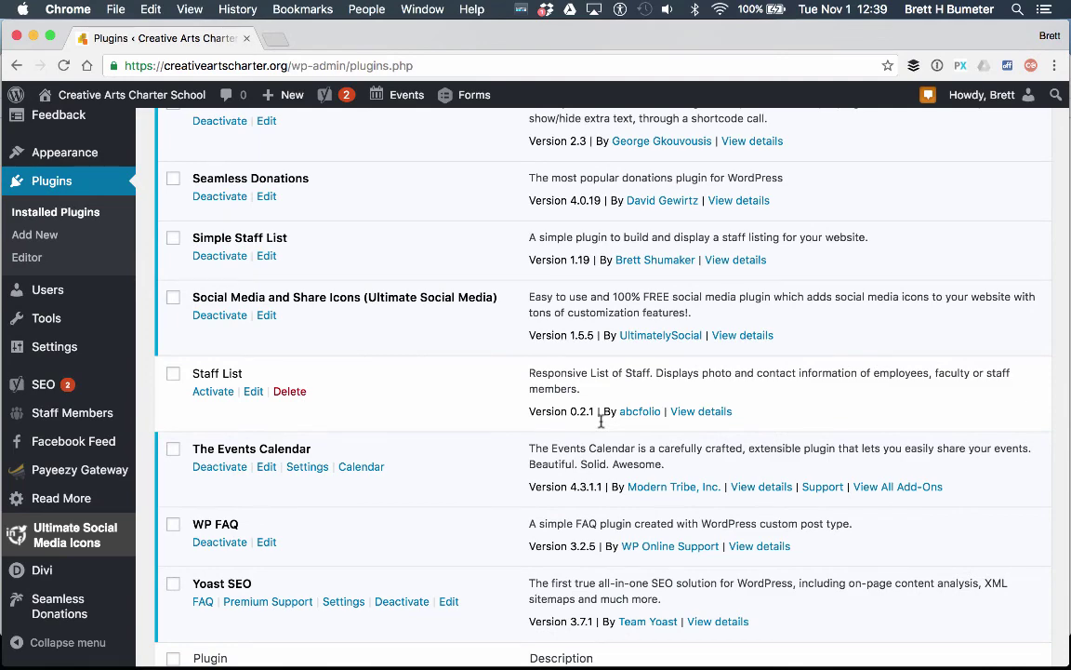
{"action": "scroll", "coordinate": [602, 420], "scroll_direction": "up", "scroll_amount": 8}
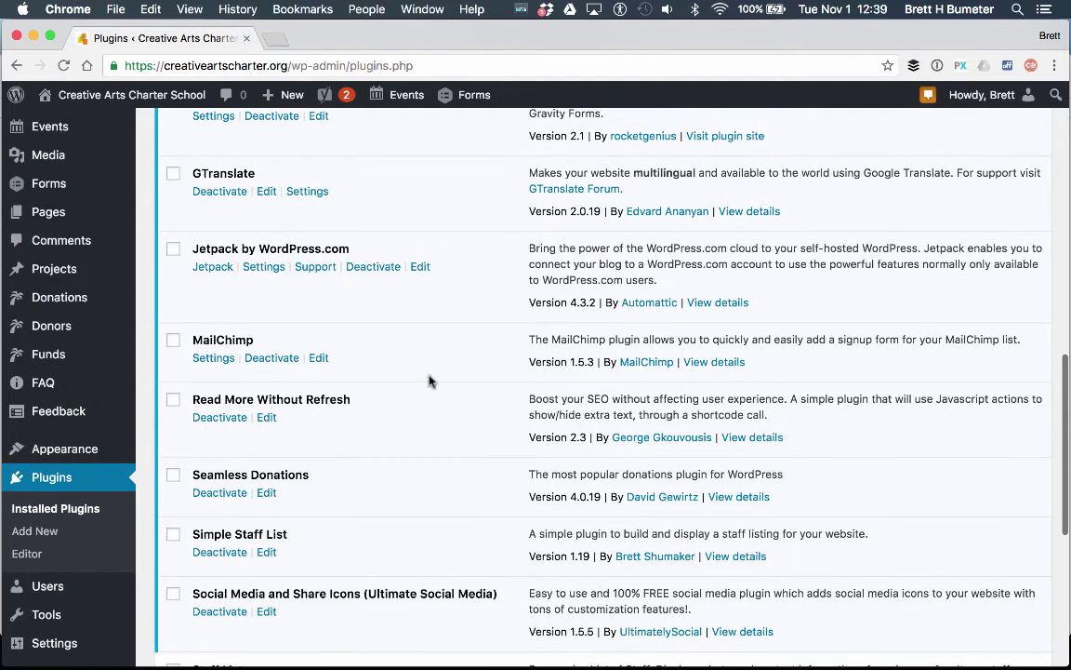
{"action": "scroll", "coordinate": [428, 380], "scroll_direction": "up", "scroll_amount": 12}
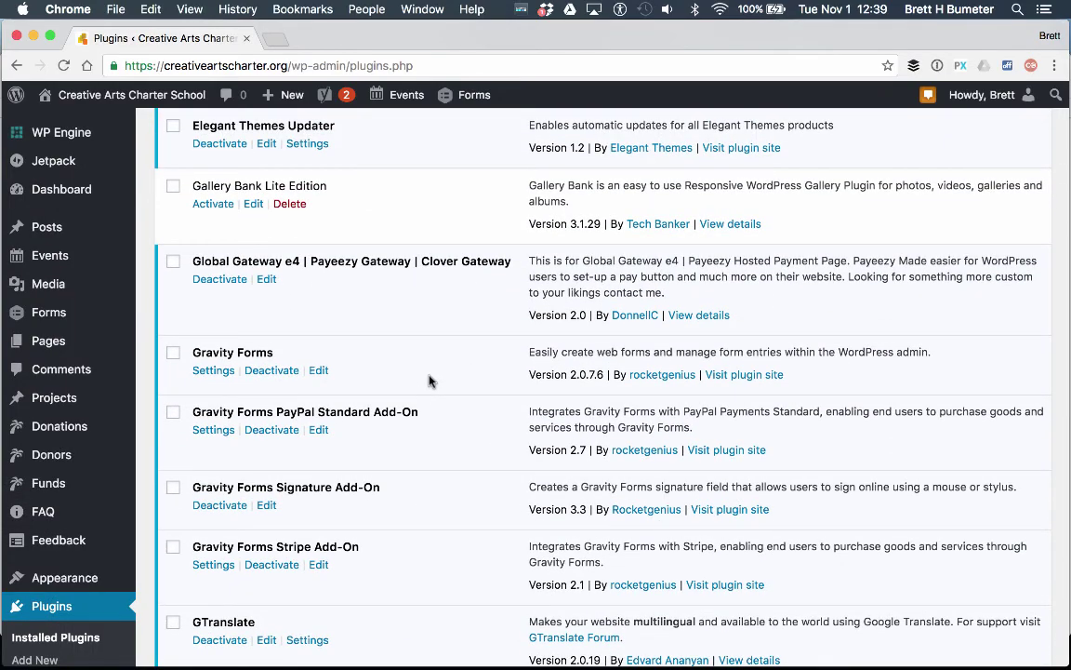
{"action": "scroll", "coordinate": [429, 380], "scroll_direction": "up", "scroll_amount": 8}
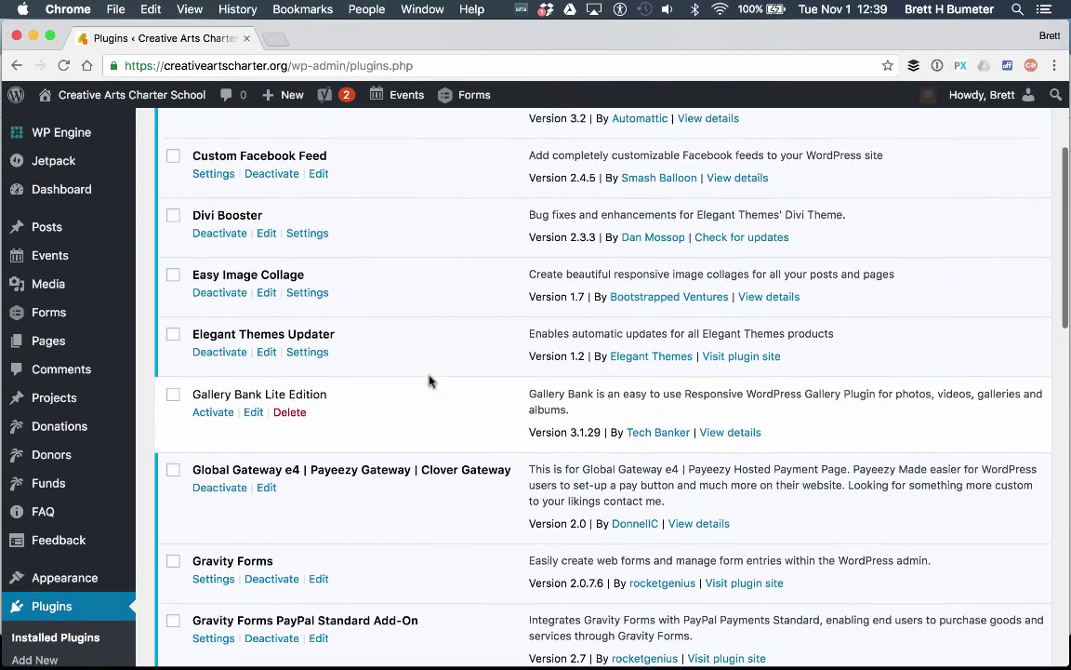
{"action": "scroll", "coordinate": [429, 379], "scroll_direction": "up", "scroll_amount": 3}
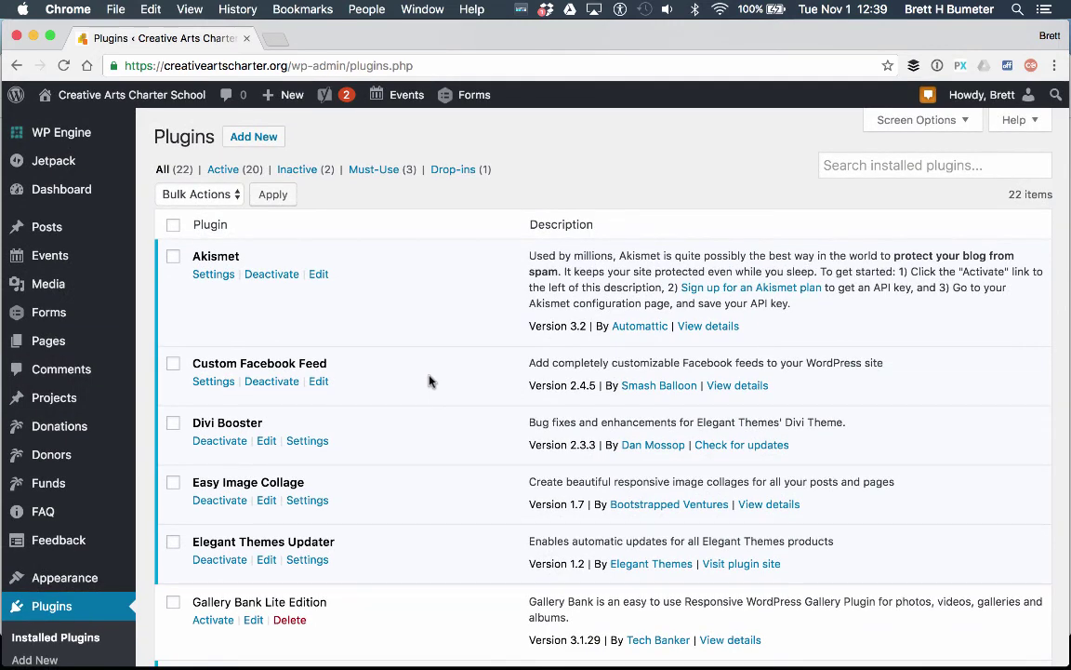
{"action": "scroll", "coordinate": [428, 379], "scroll_direction": "down", "scroll_amount": 15}
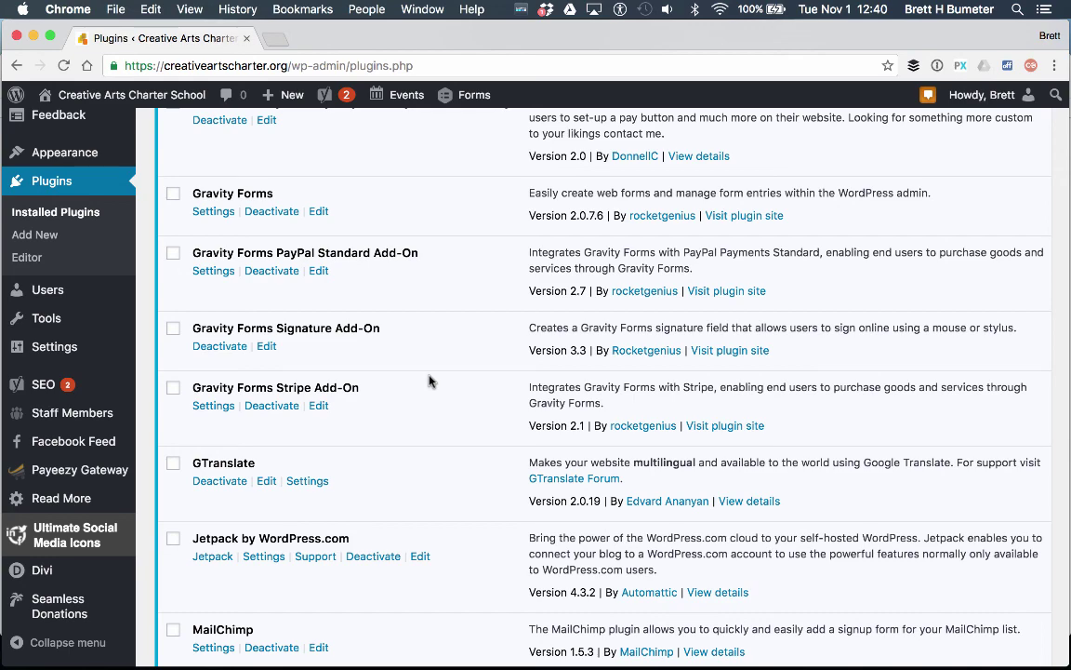
{"action": "scroll", "coordinate": [429, 379], "scroll_direction": "down", "scroll_amount": 8}
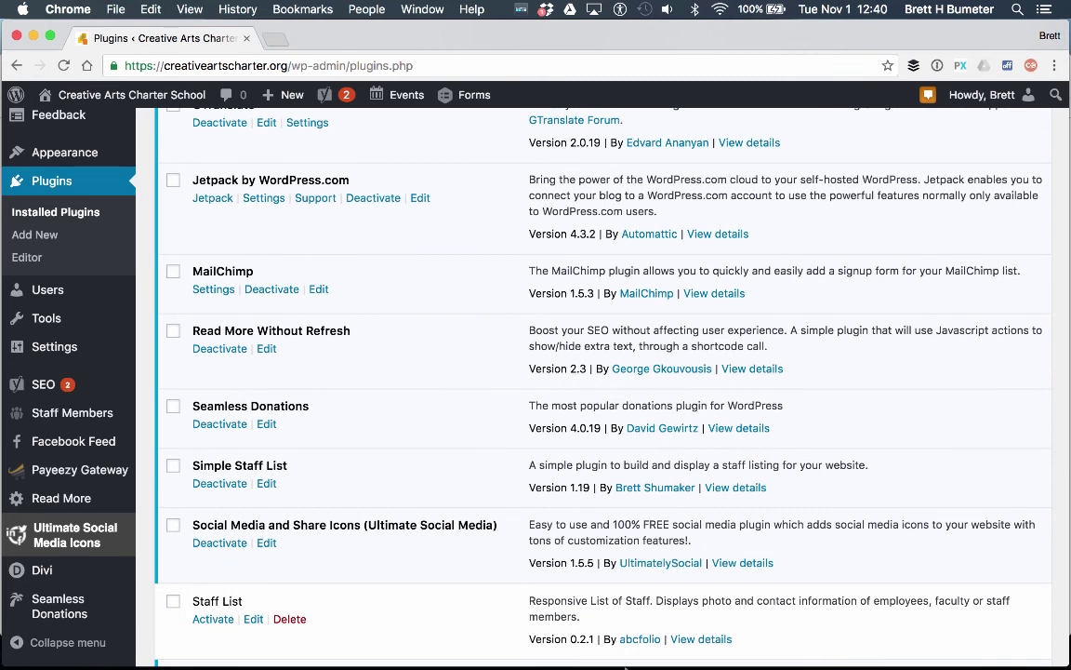
{"action": "mouse_move", "coordinate": [617, 662]}
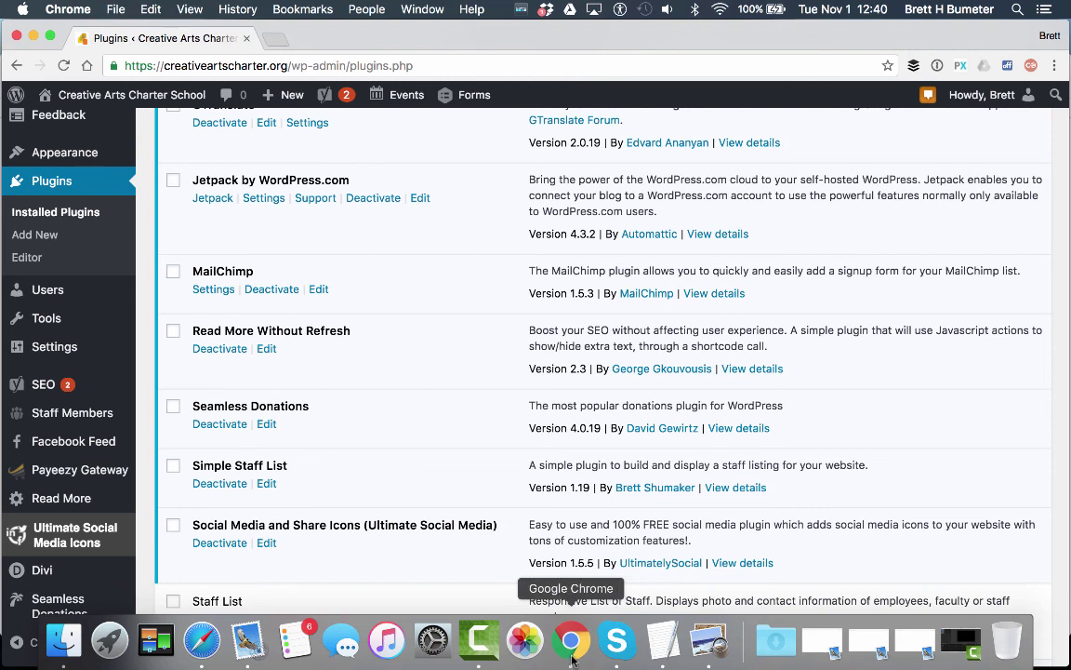